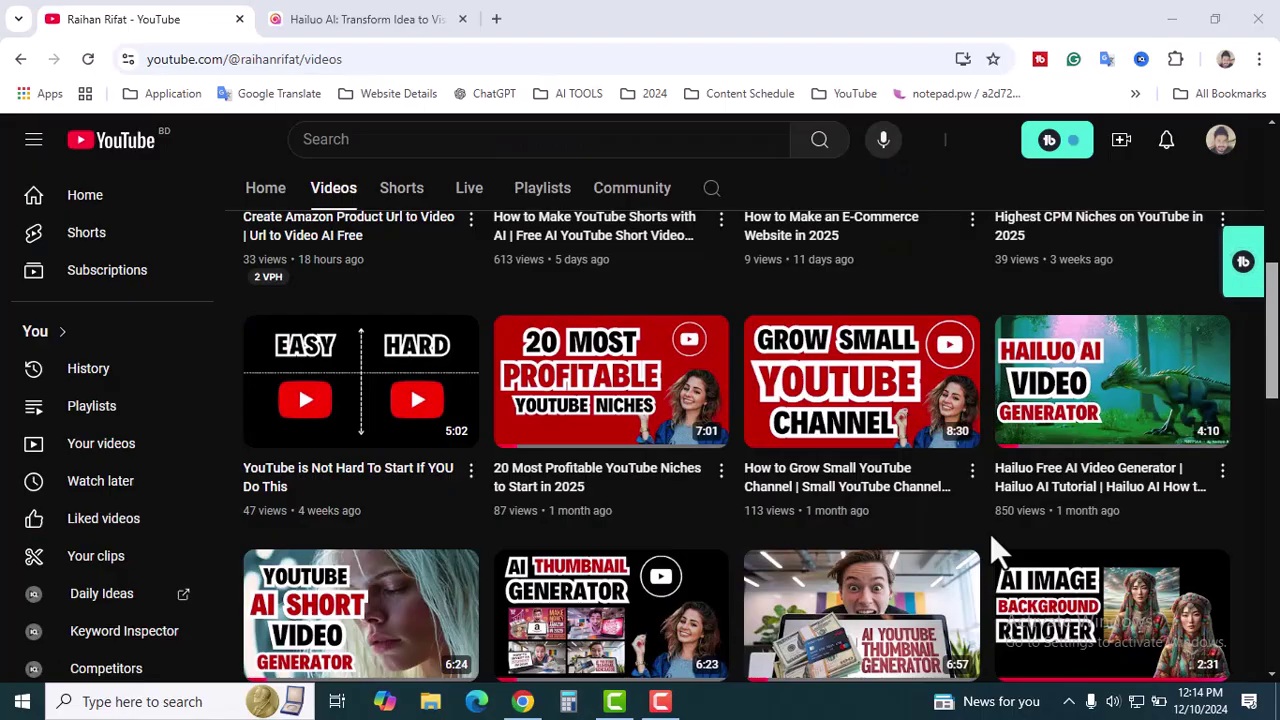
Scroll down through the channel's nine created playlists and back up.
scroll(1000, 530, up, 1)
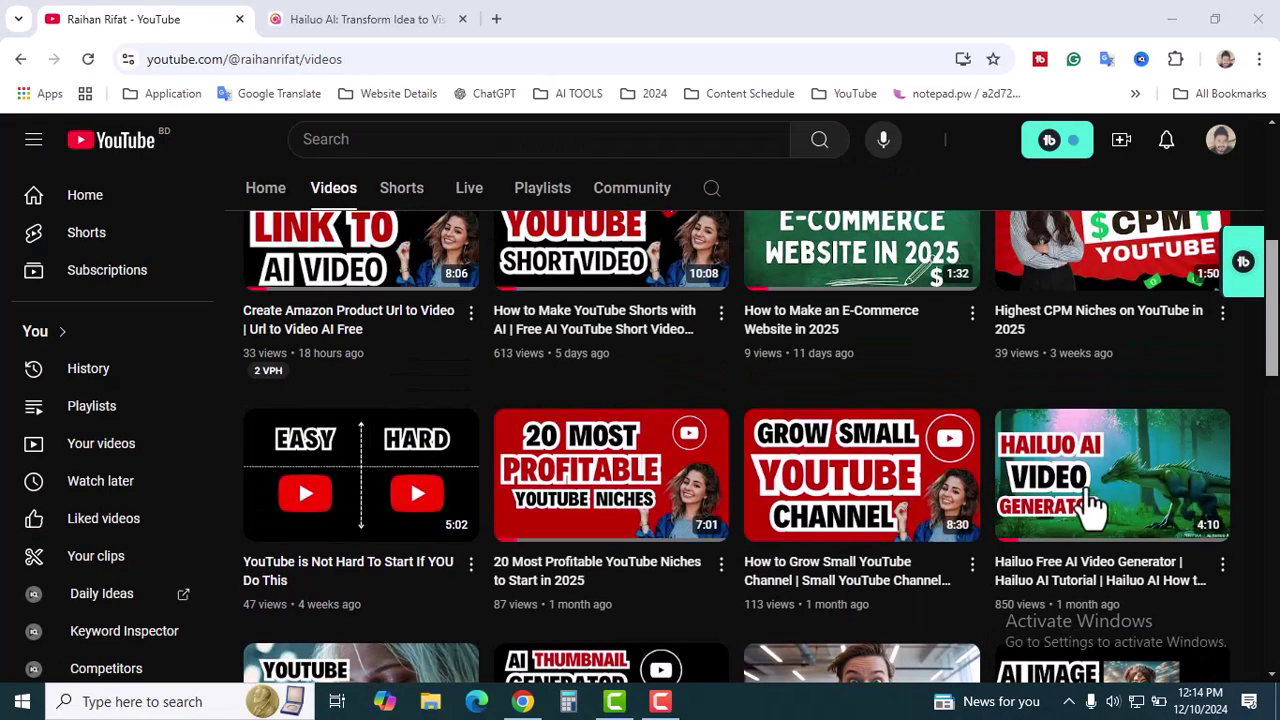
scroll(1252, 530, down, 1)
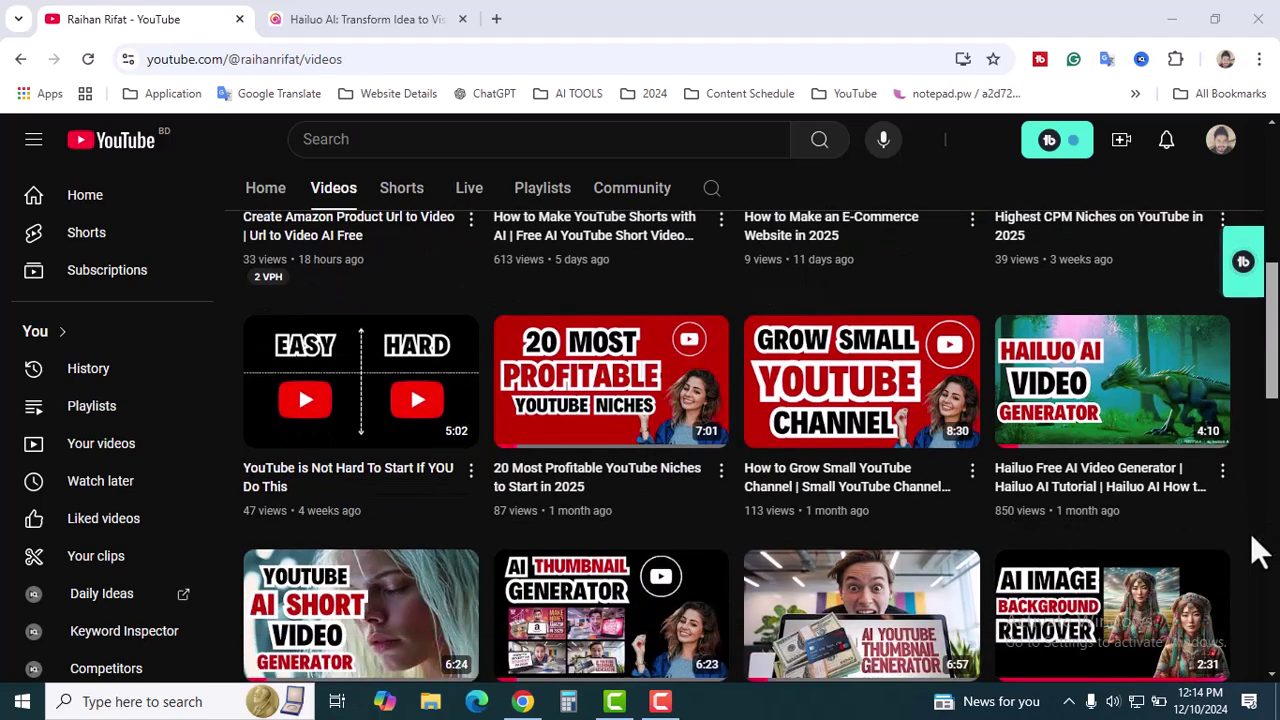
scroll(1250, 534, down, 2)
scroll(1260, 534, down, 1)
scroll(1272, 536, down, 1)
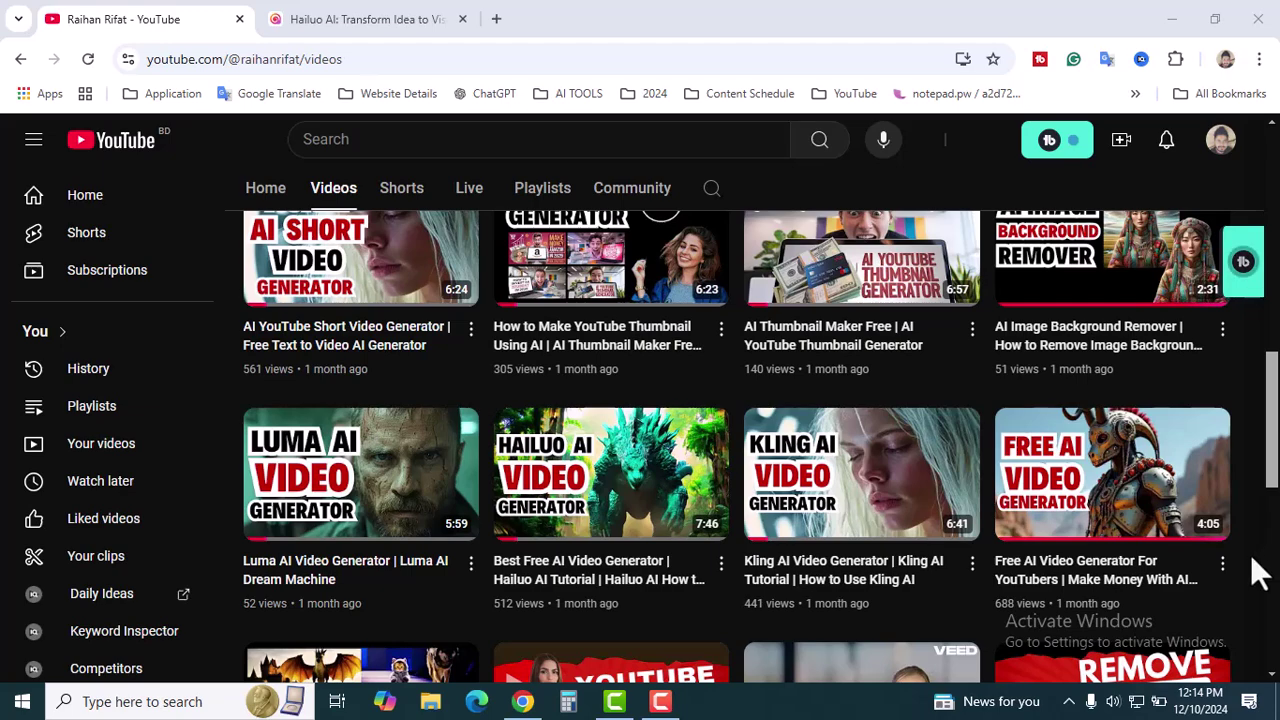
scroll(1258, 574, down, 1)
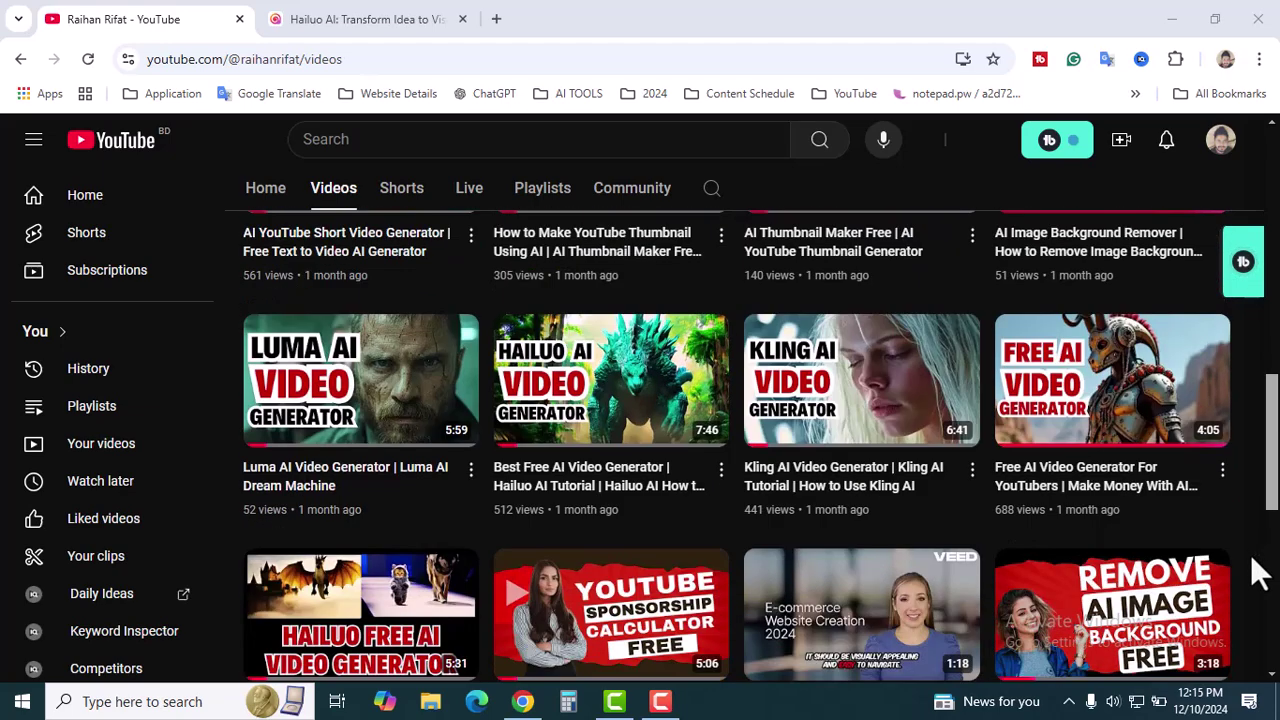
scroll(1258, 574, down, 1)
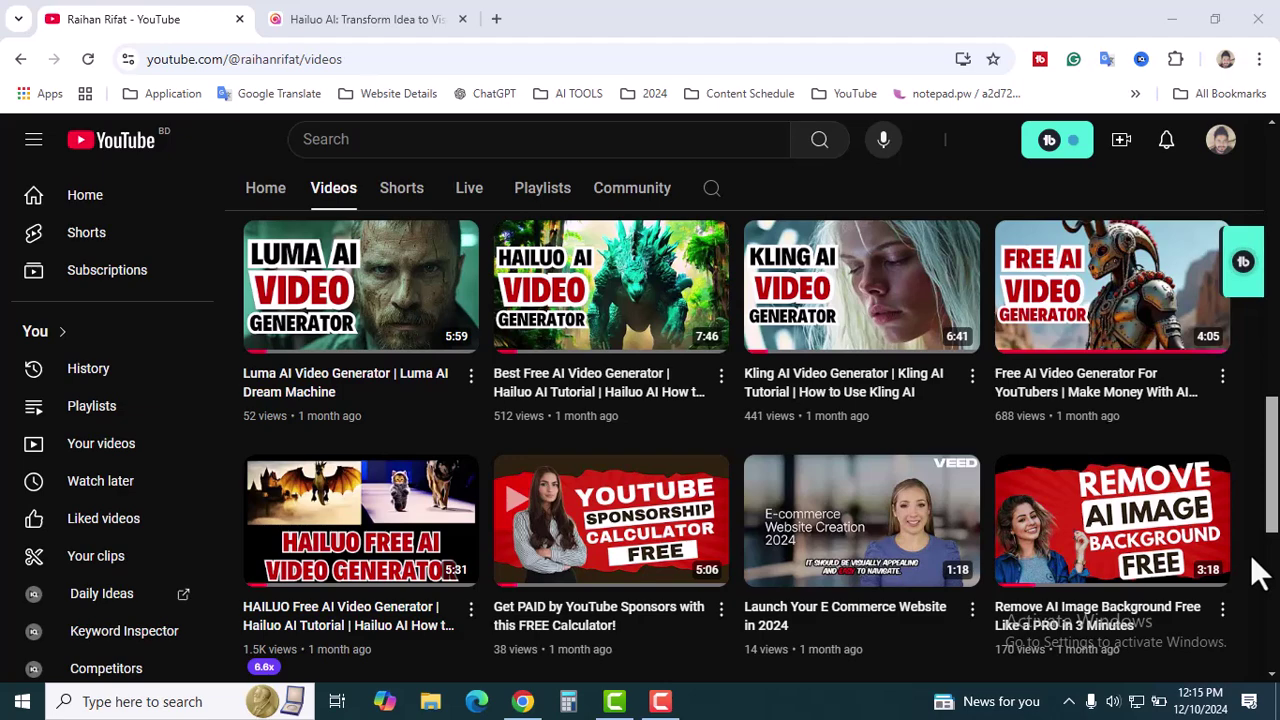
scroll(1258, 574, down, 3)
scroll(1258, 574, down, 1)
scroll(1258, 574, down, 1)
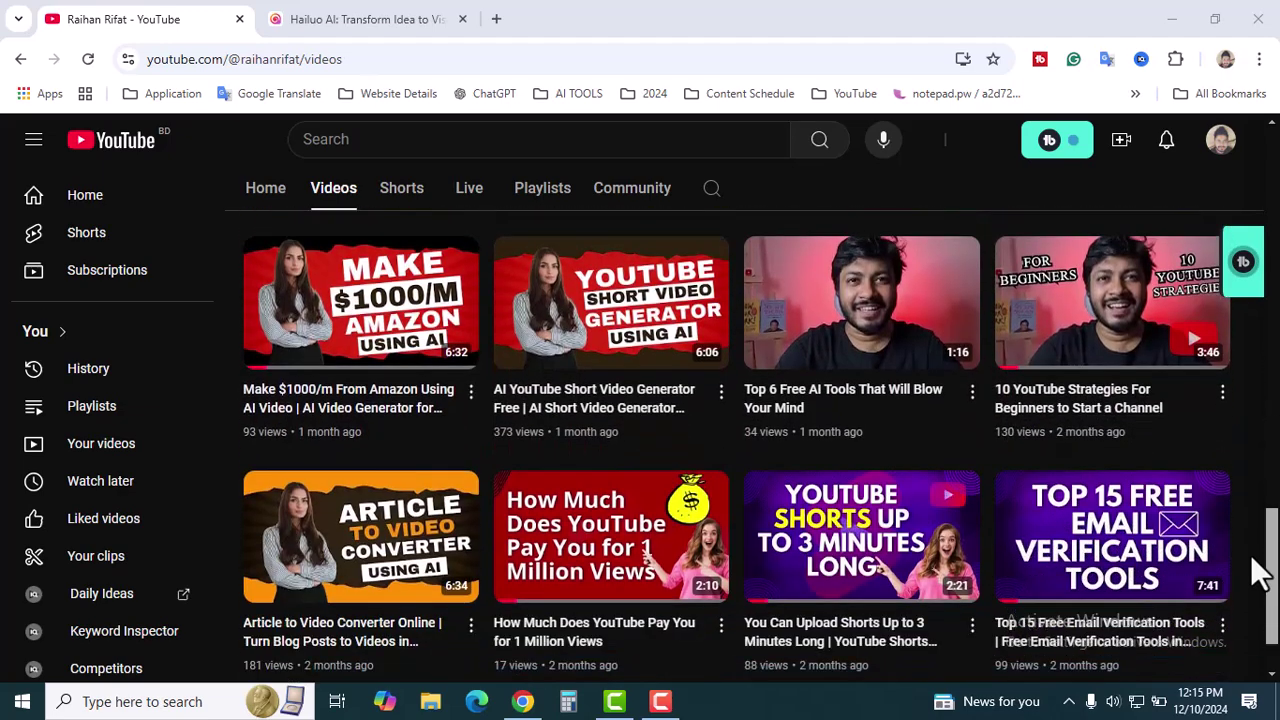
scroll(1258, 574, down, 1)
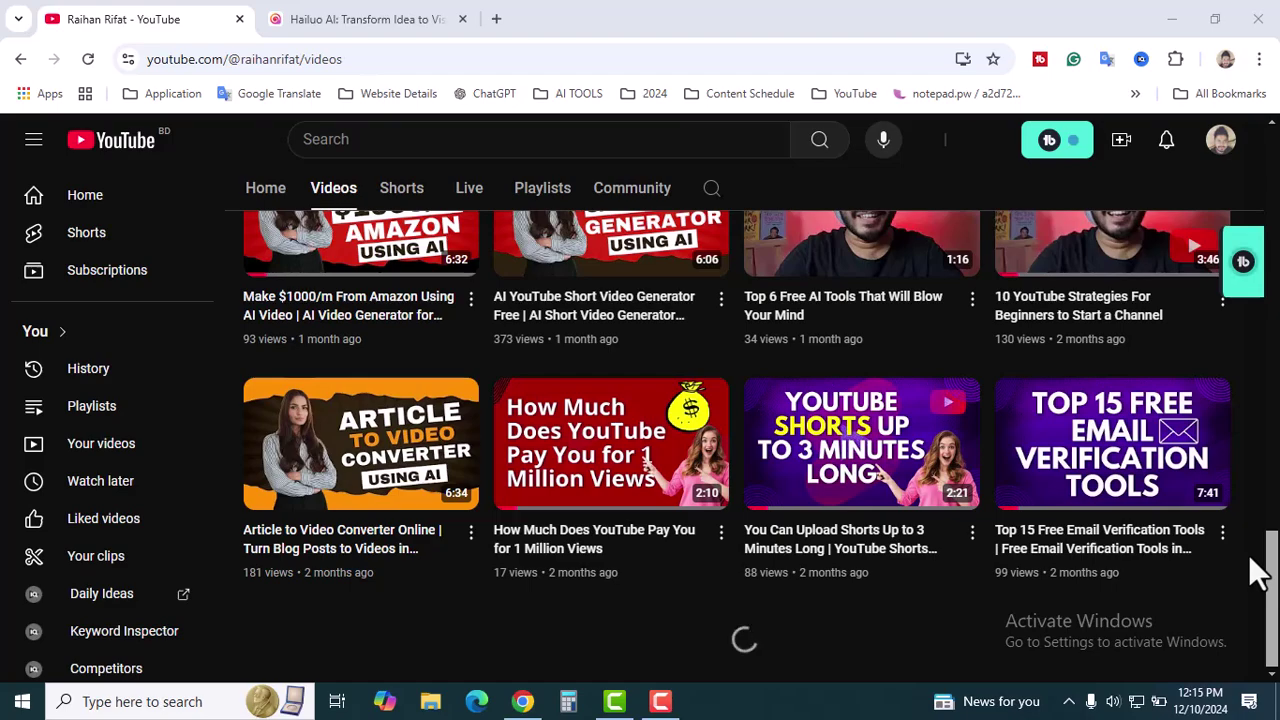
scroll(1252, 560, up, 6)
scroll(1249, 443, up, 4)
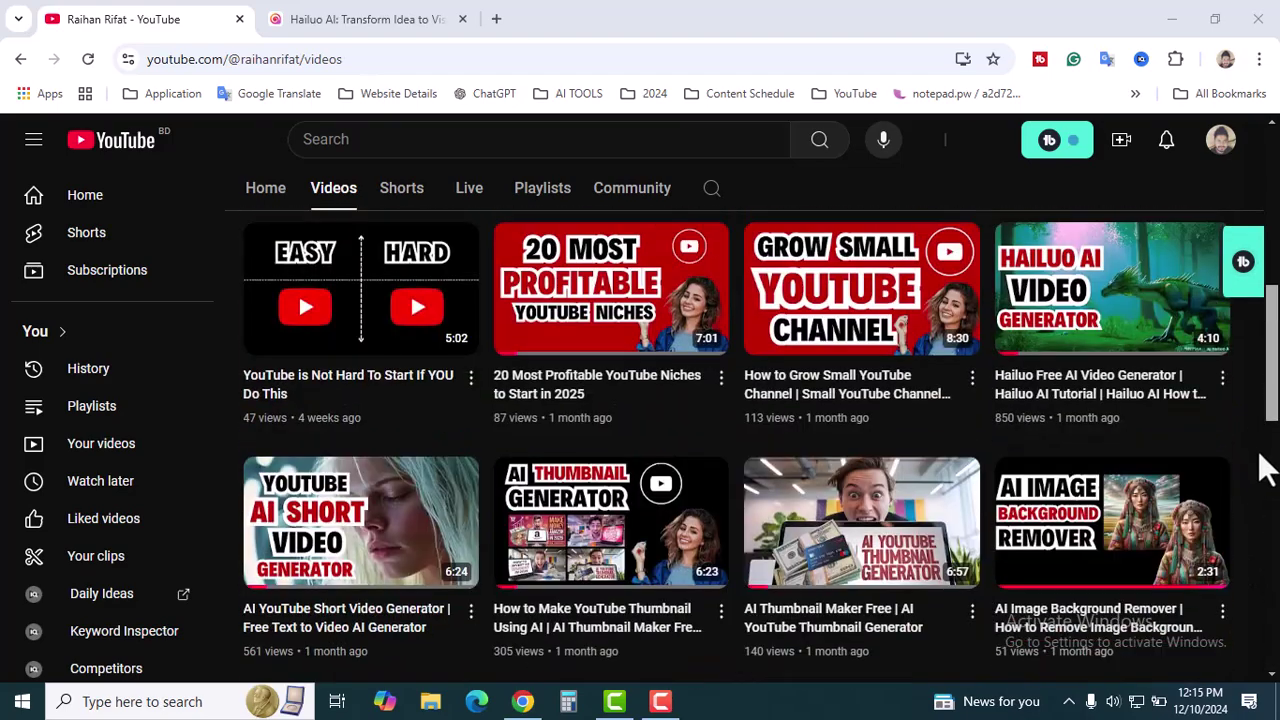
scroll(1260, 455, up, 3)
scroll(1260, 455, up, 4)
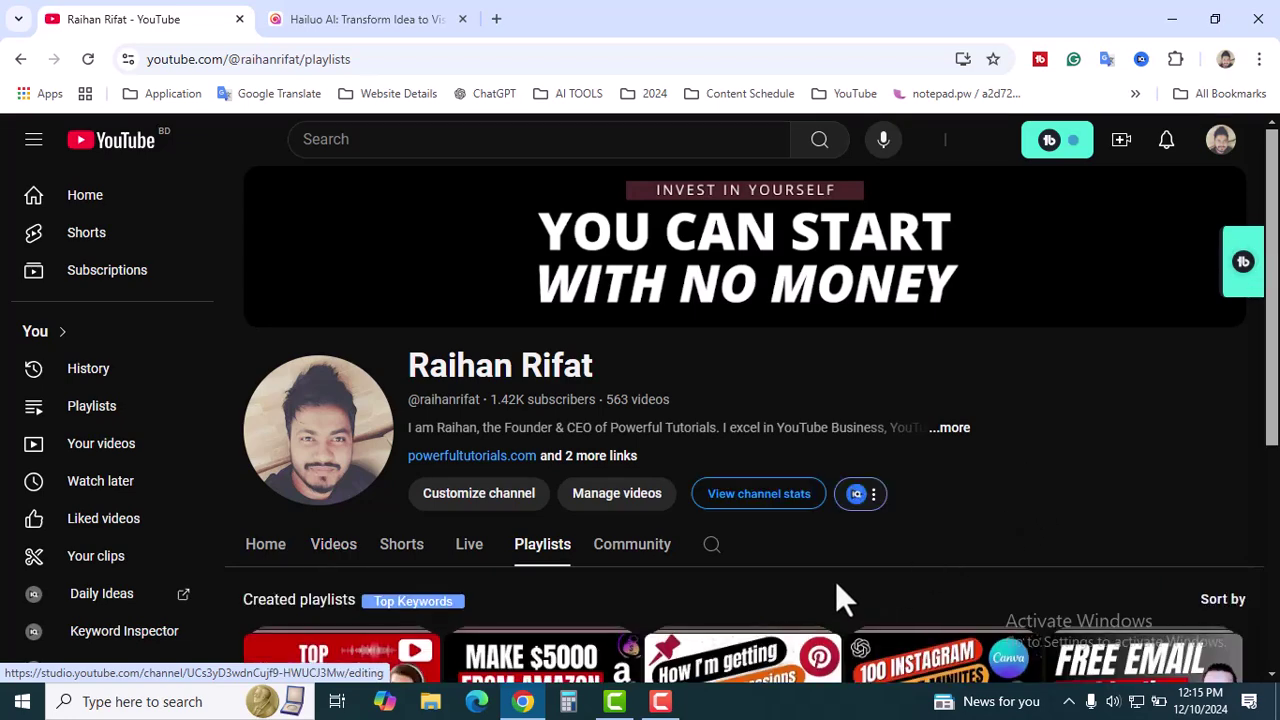
Look over the playlists once more, ending at the channel banner on top.
scroll(840, 590, down, 3)
scroll(590, 630, down, 2)
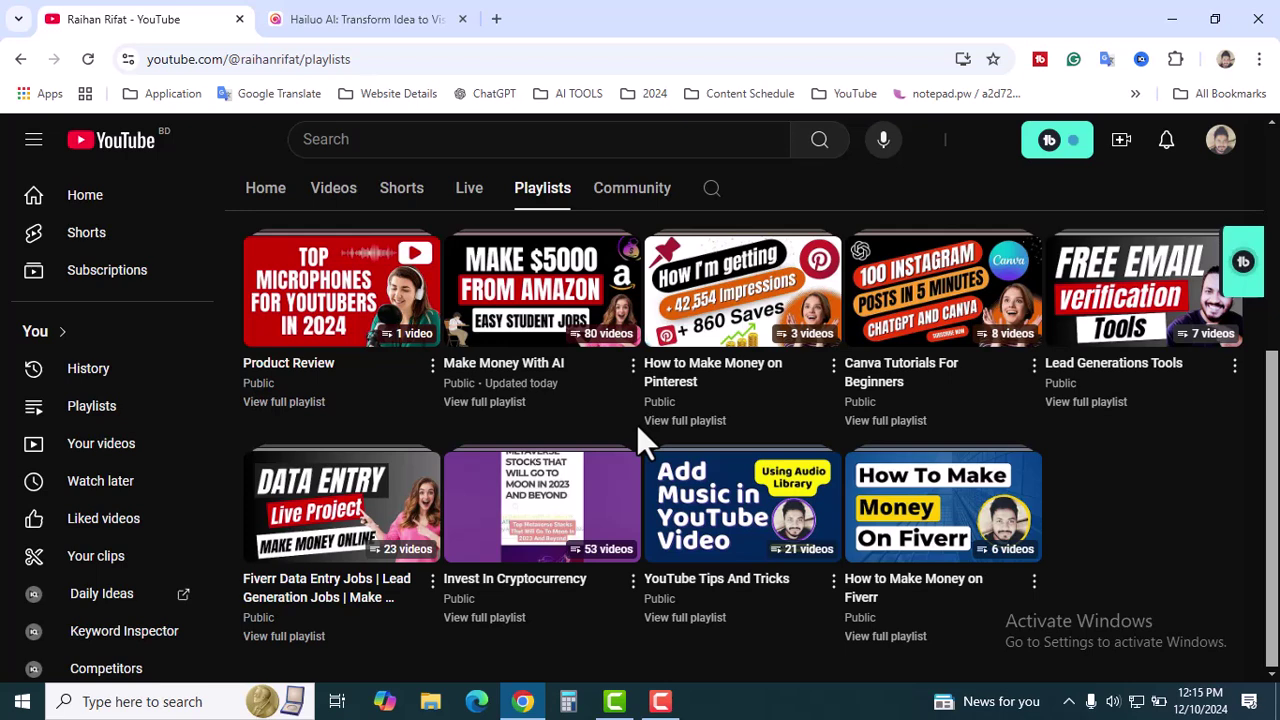
scroll(636, 423, up, 2)
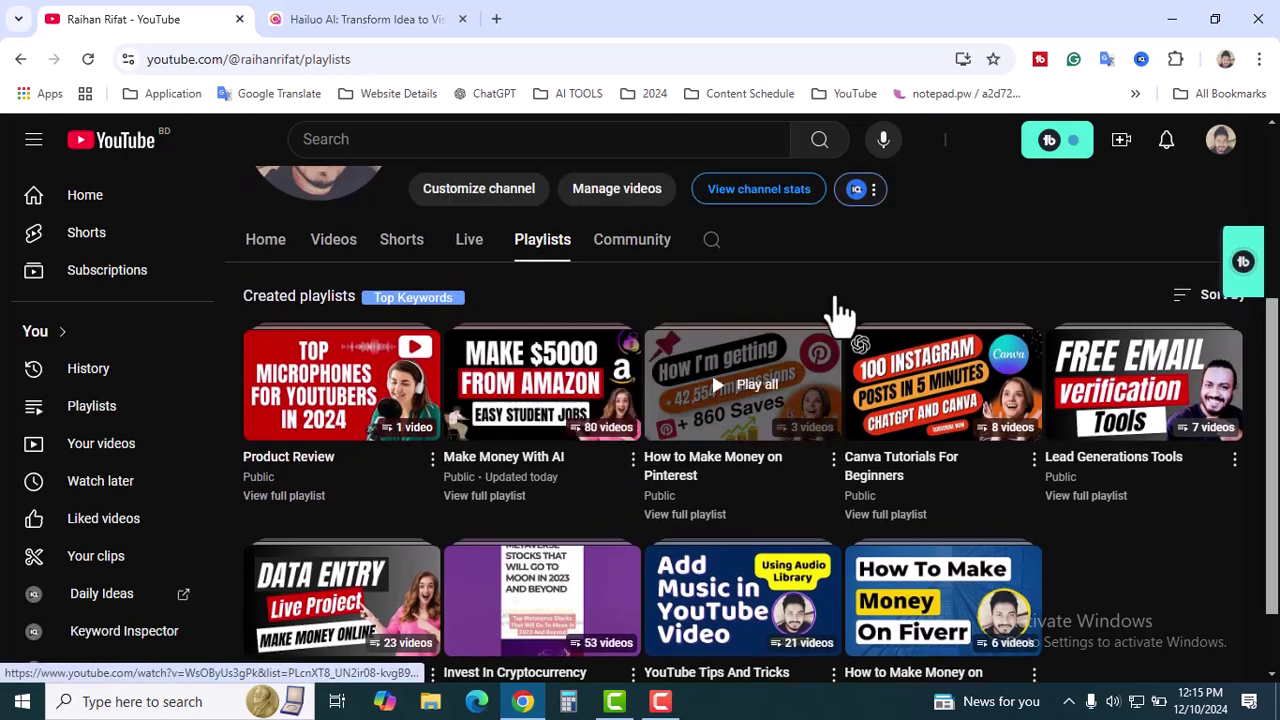
scroll(992, 266, up, 2)
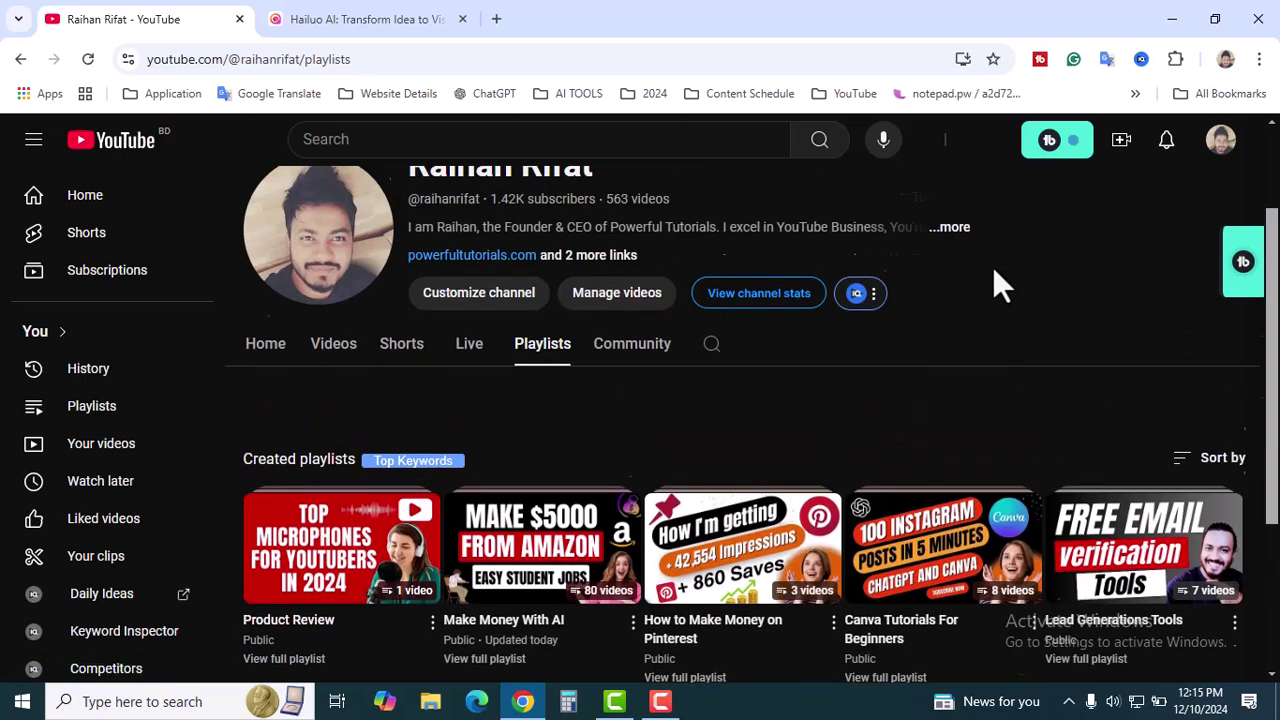
scroll(1064, 379, up, 2)
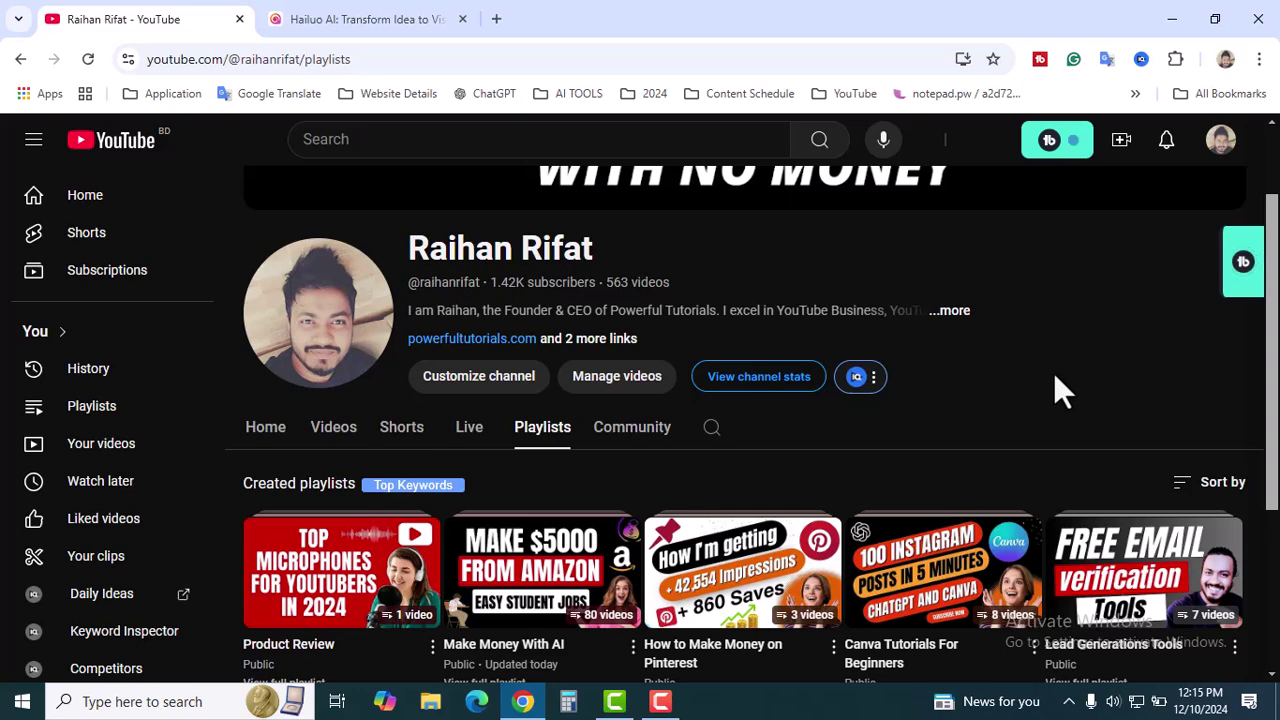
scroll(1053, 372, up, 2)
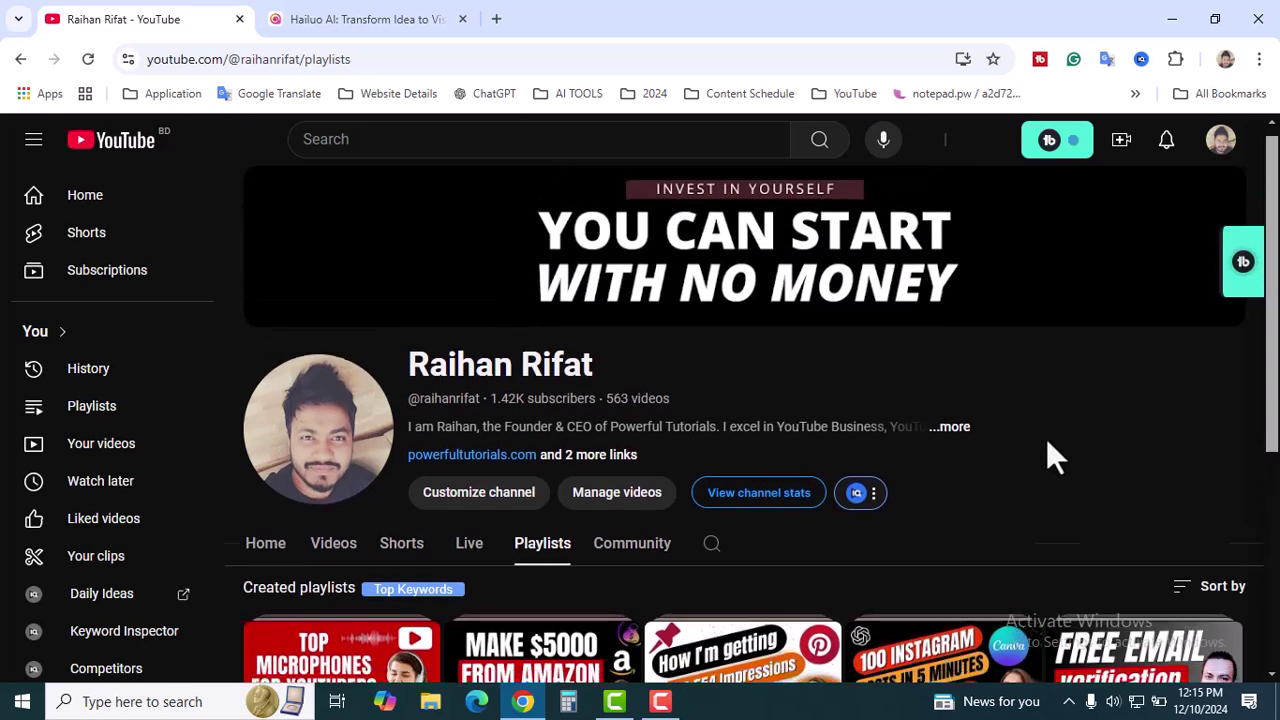
scroll(1046, 438, down, 2)
scroll(1019, 437, up, 2)
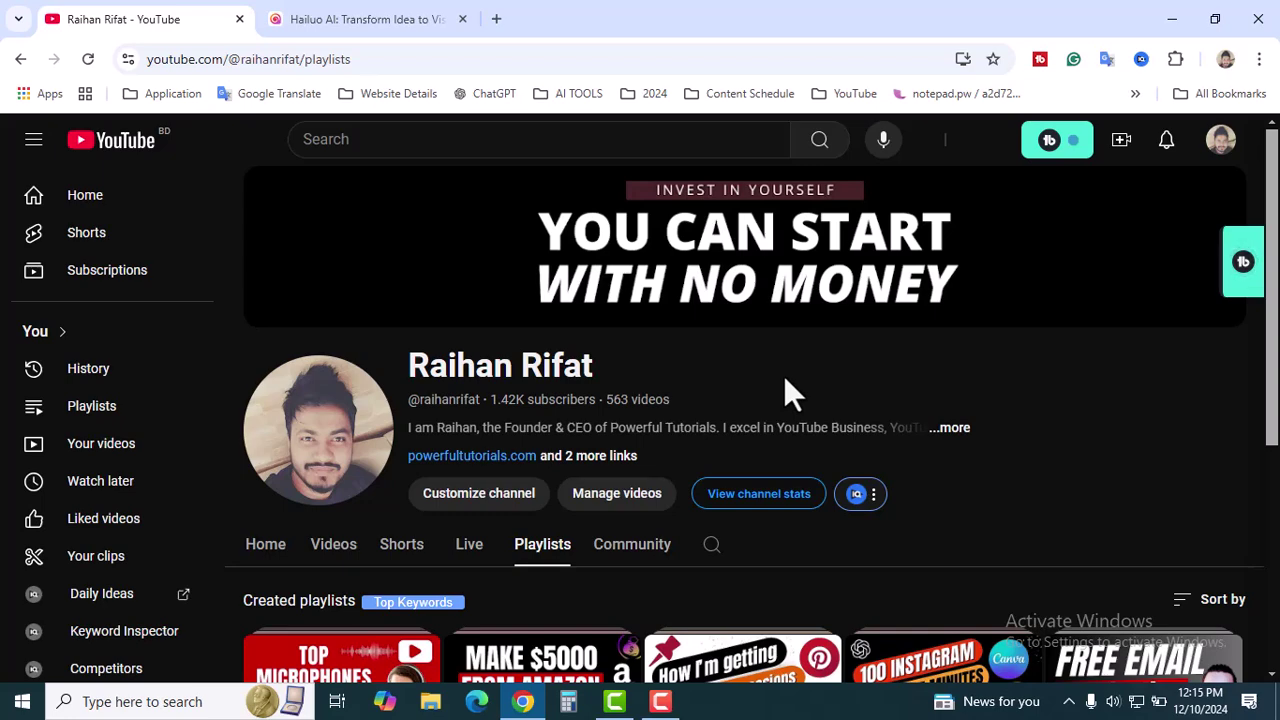
scroll(1109, 412, down, 1)
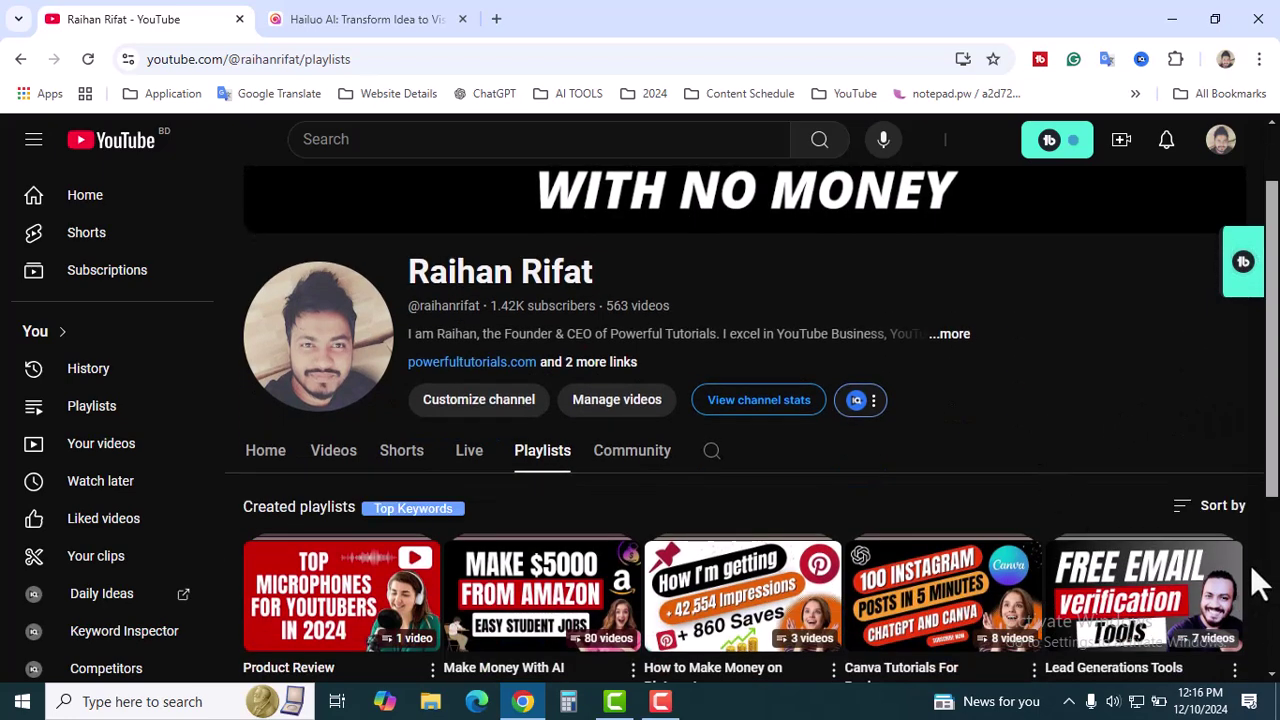
scroll(1264, 578, down, 3)
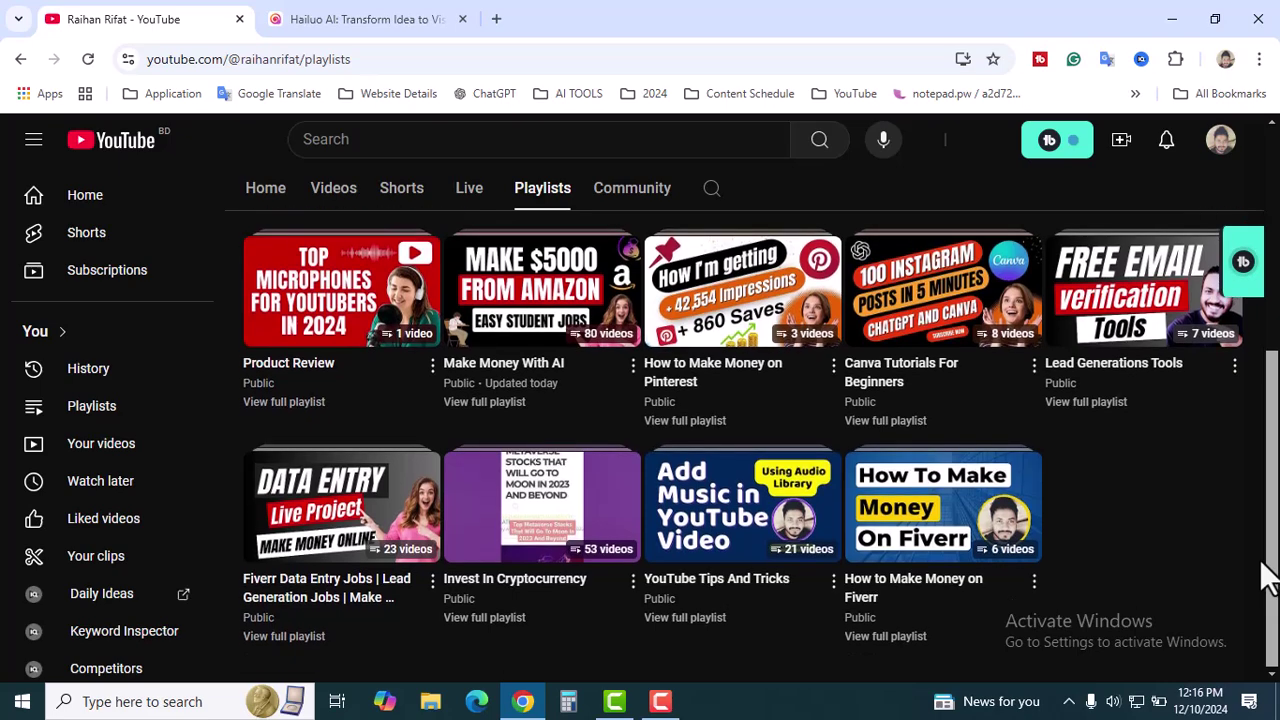
scroll(1208, 580, up, 4)
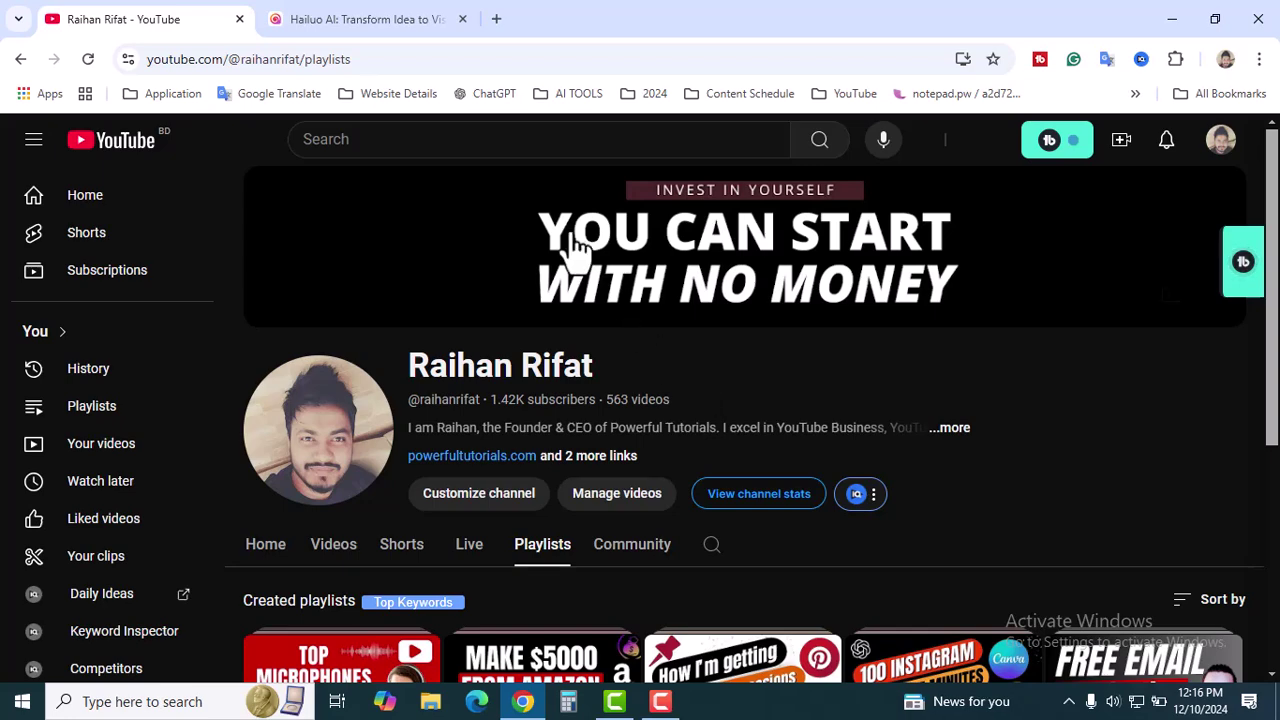
Switch to Hailuo AI's text-to-video page and look through the six Mine videos.
click(351, 14)
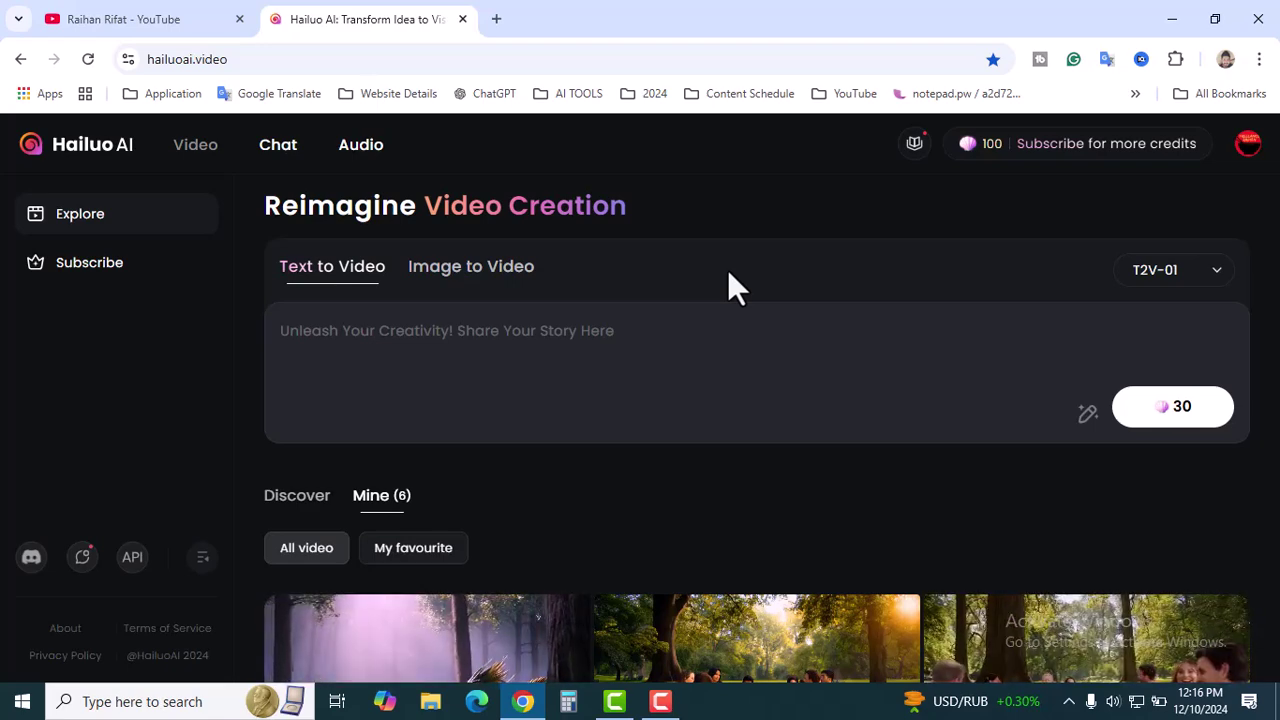
scroll(727, 269, down, 2)
scroll(727, 269, down, 1)
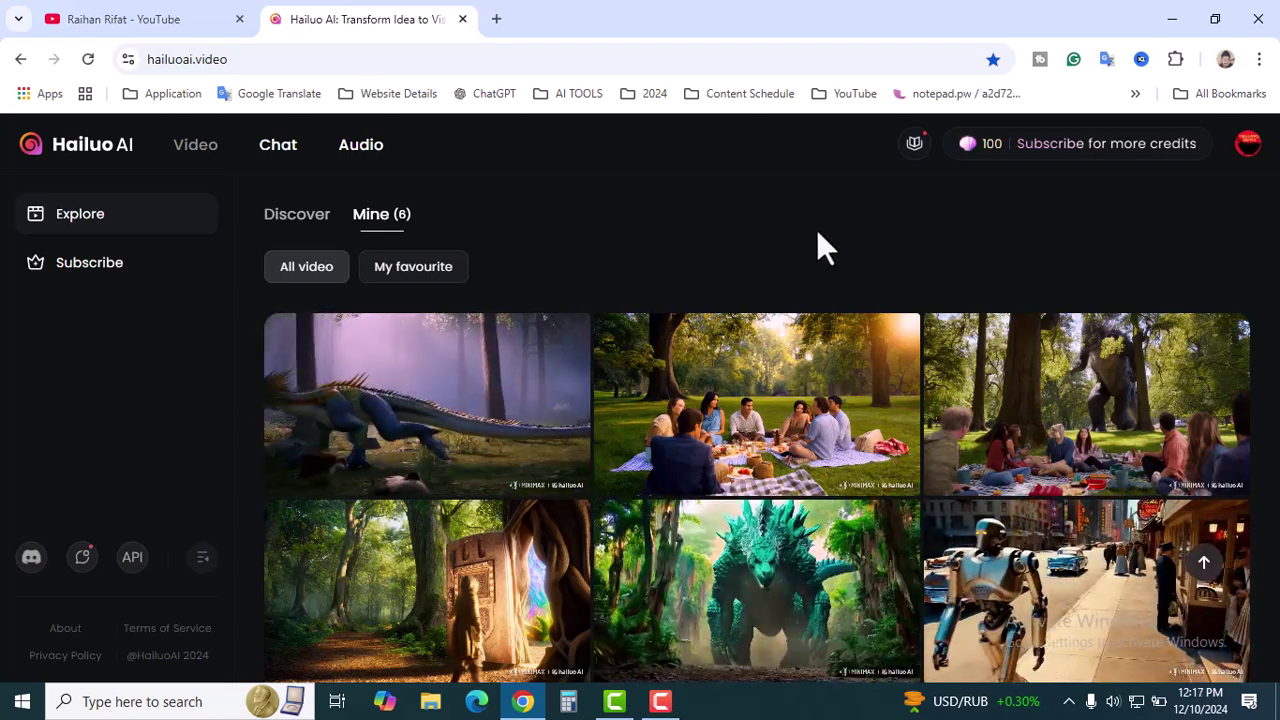
scroll(805, 235, up, 3)
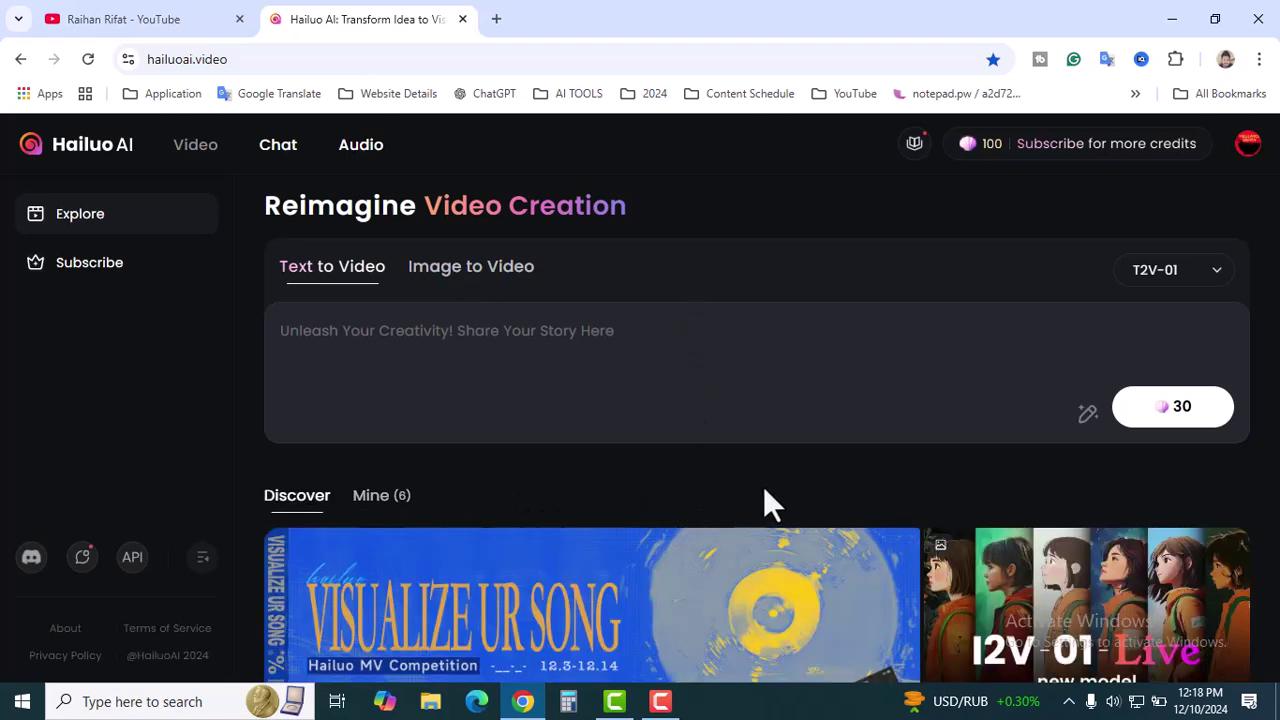
scroll(763, 495, down, 3)
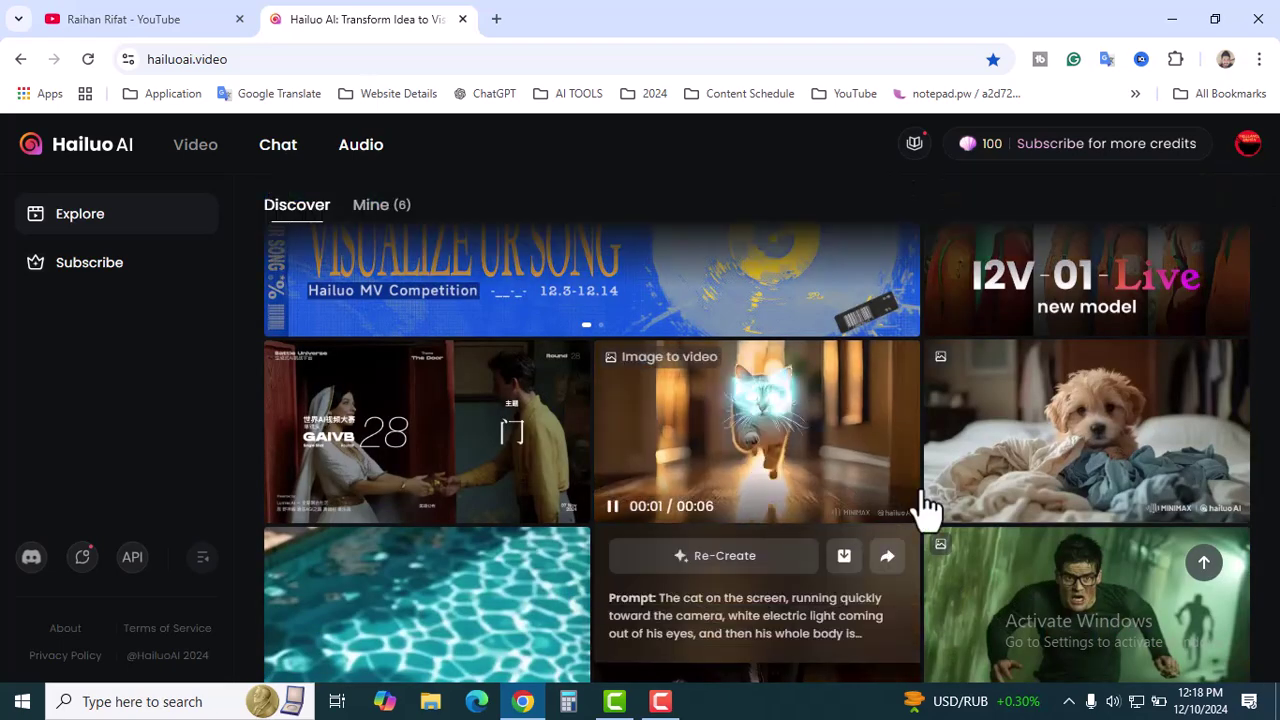
scroll(929, 507, down, 1)
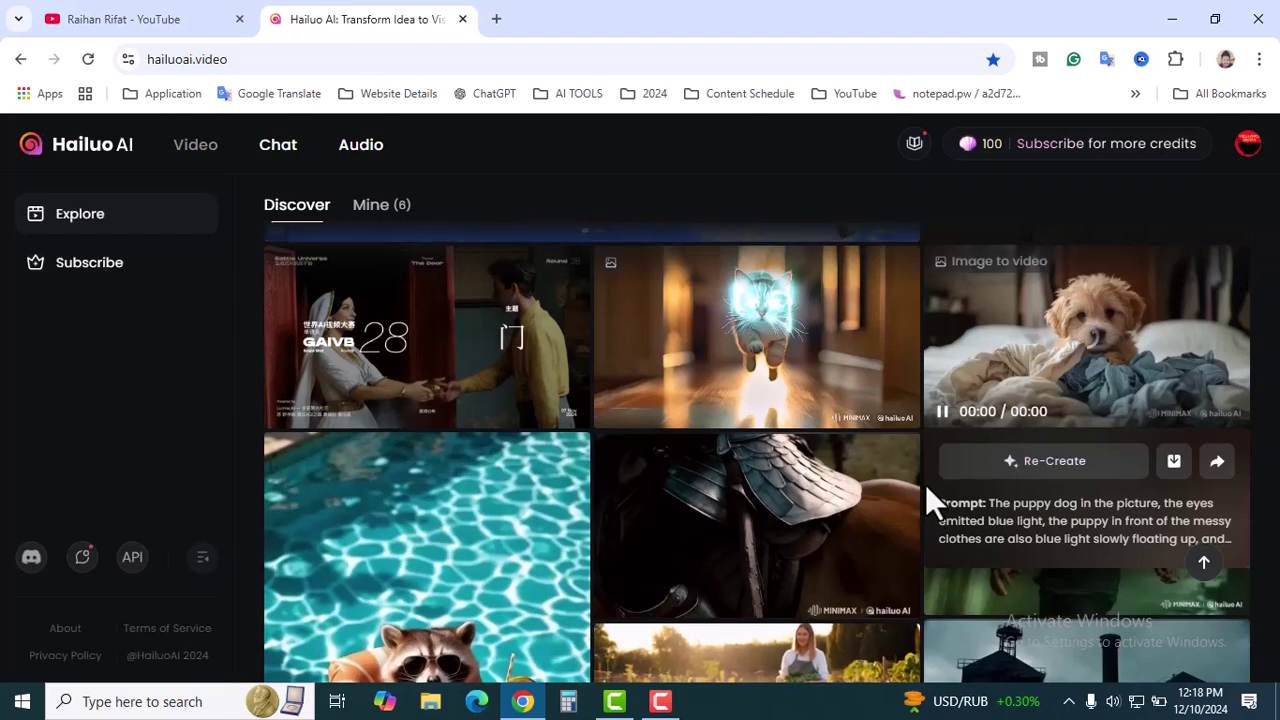
scroll(920, 651, down, 2)
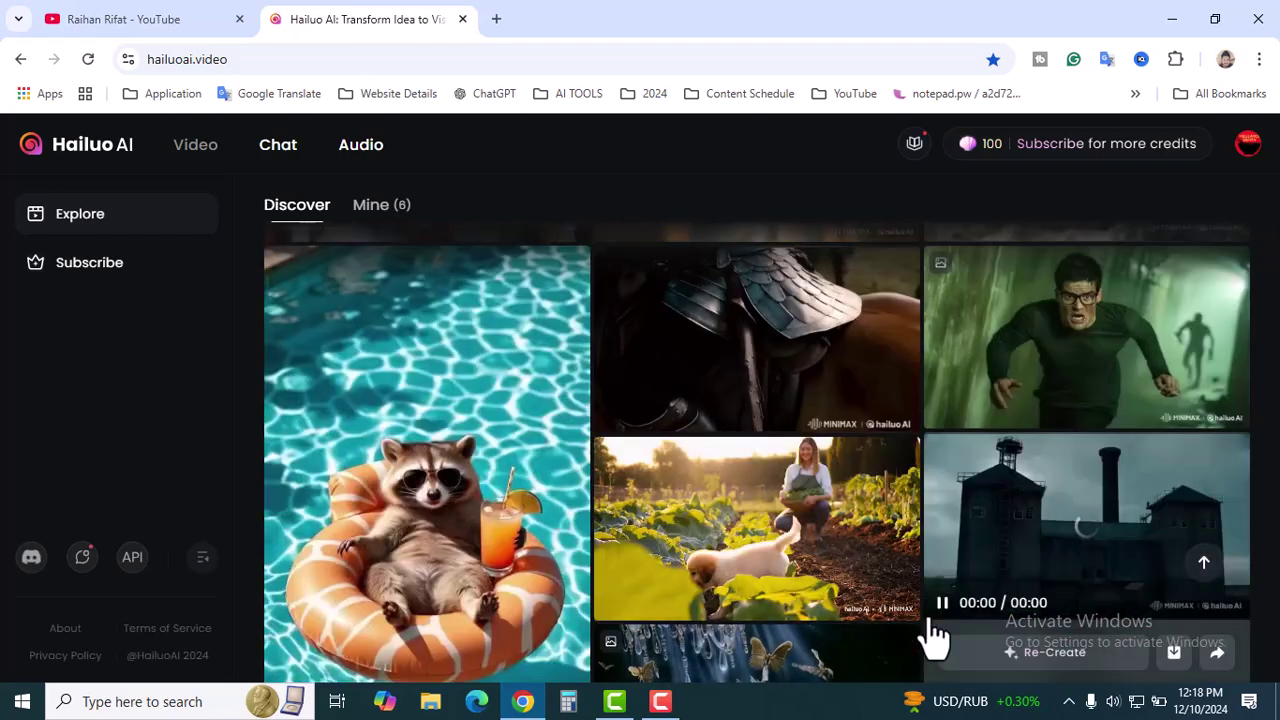
scroll(928, 627, down, 1)
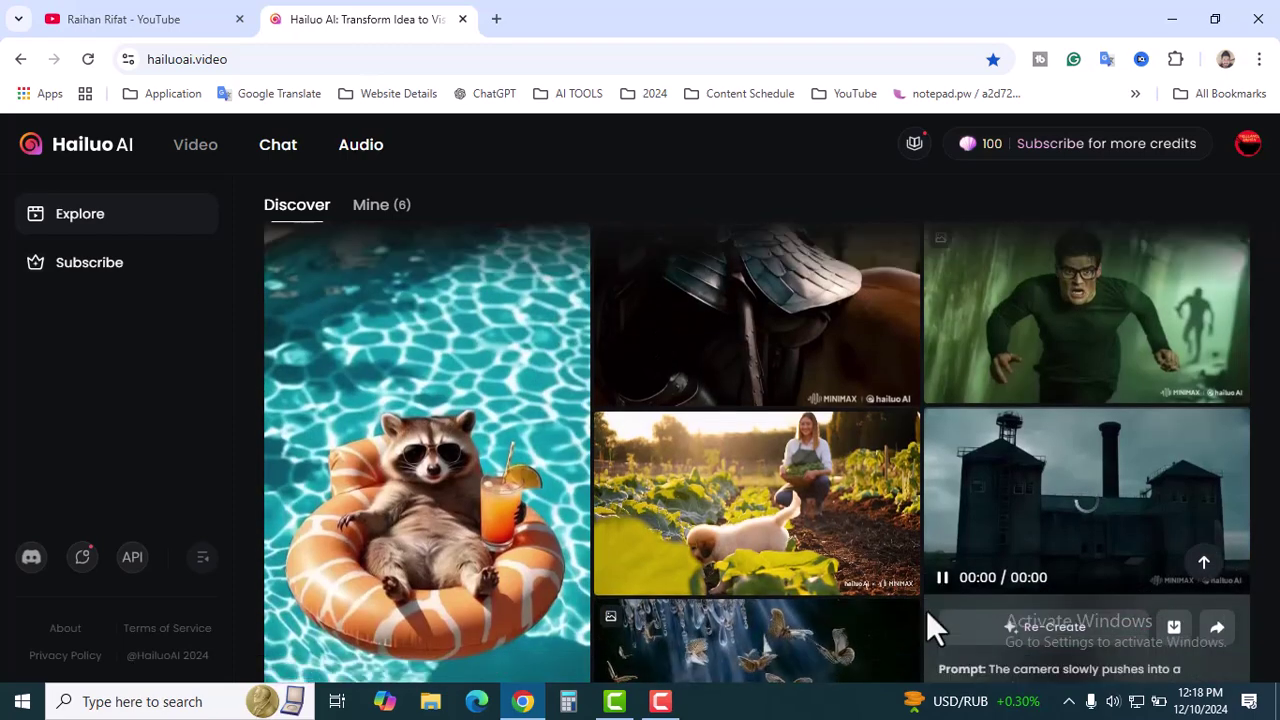
scroll(927, 614, down, 2)
scroll(927, 614, down, 2)
scroll(927, 614, down, 5)
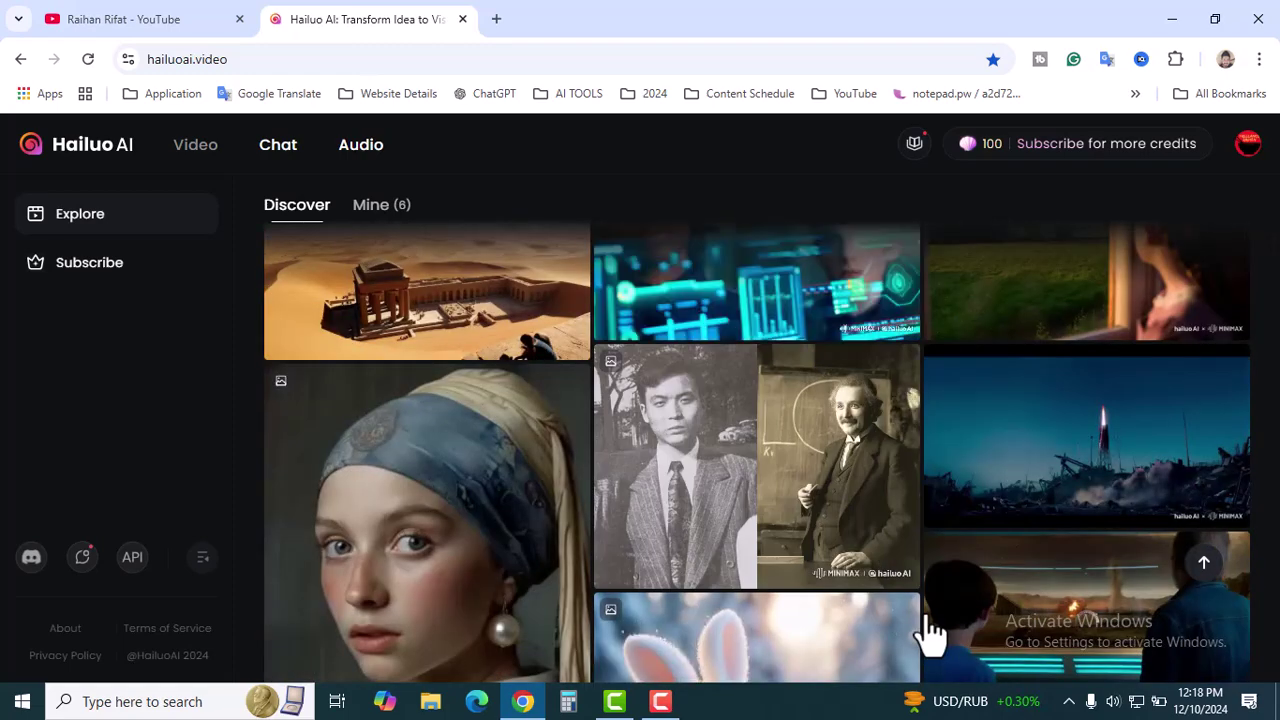
scroll(927, 614, down, 3)
scroll(927, 614, down, 1)
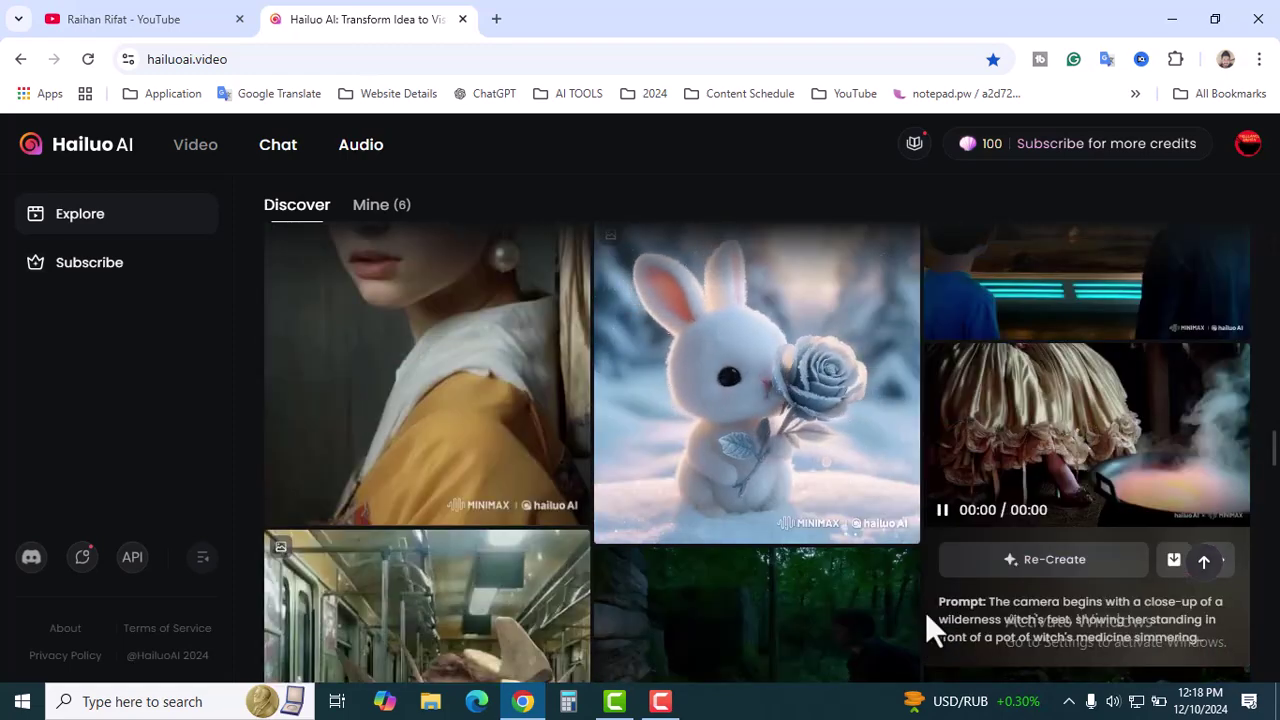
scroll(927, 614, down, 3)
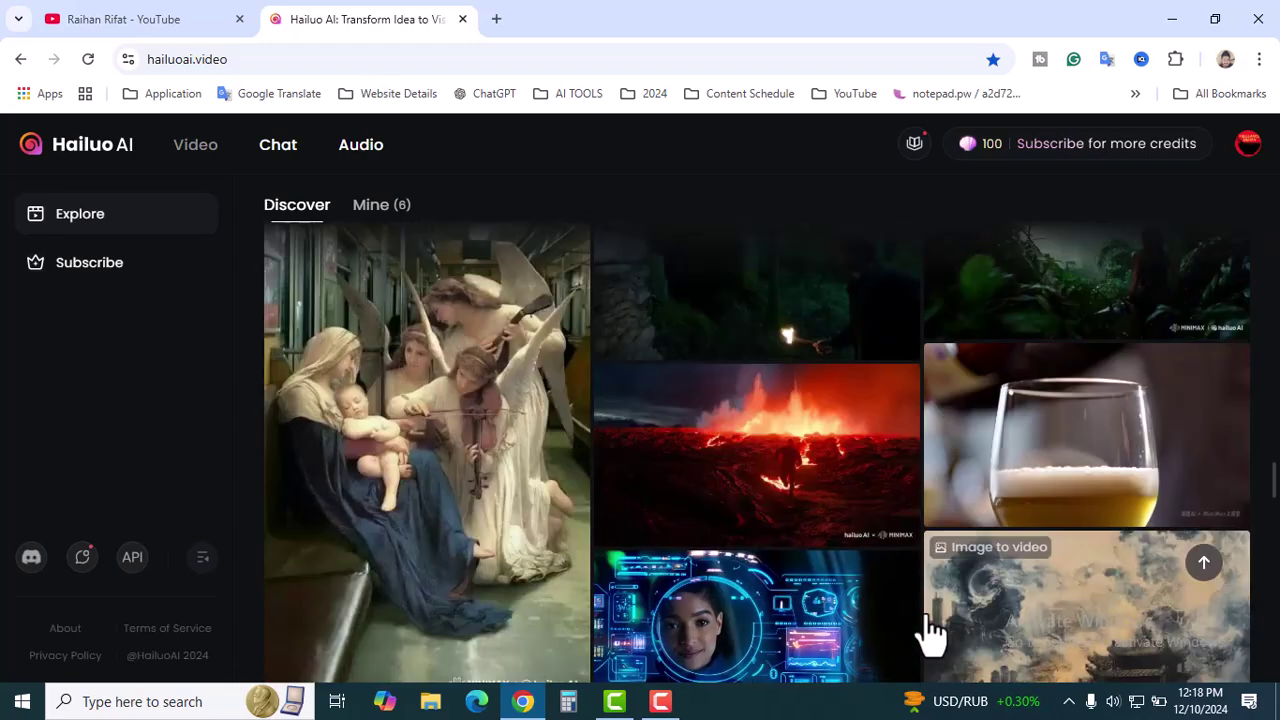
scroll(927, 630, down, 1)
scroll(925, 632, up, 5)
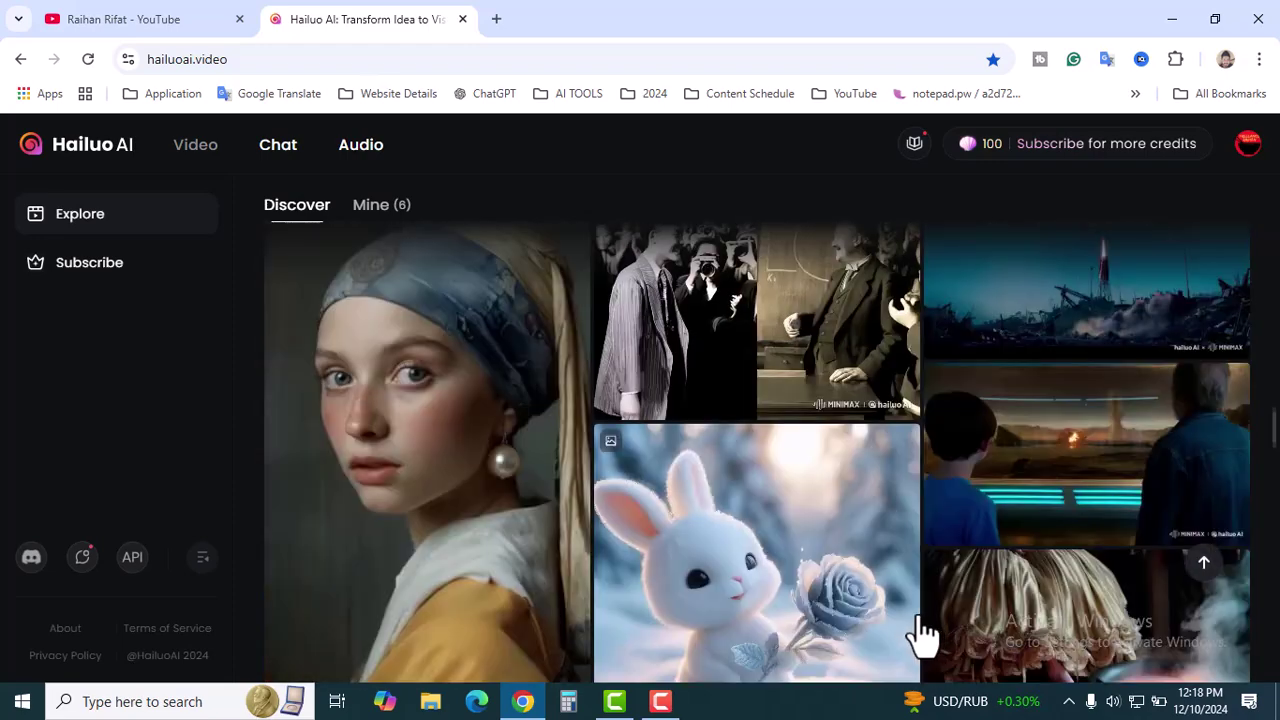
scroll(920, 632, up, 1)
scroll(503, 163, up, 3)
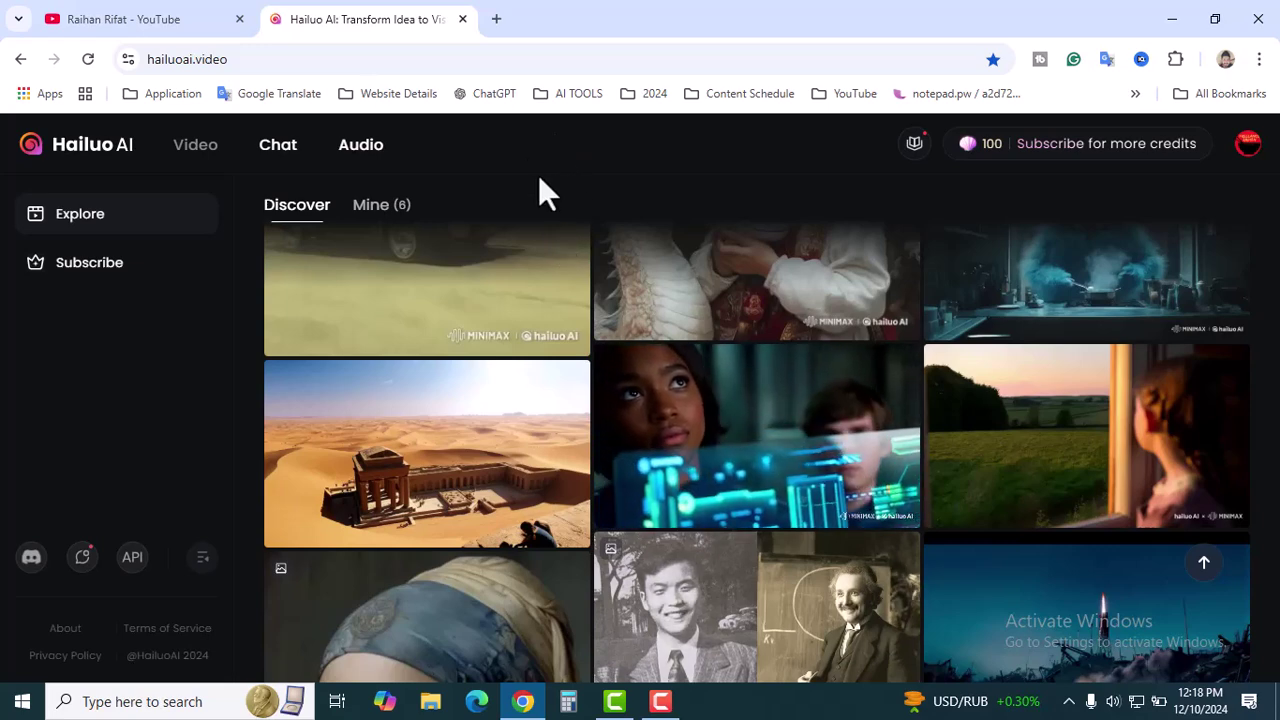
Bring up the ChatGPT conversation and select the whole horror pitch paragraph.
click(494, 18)
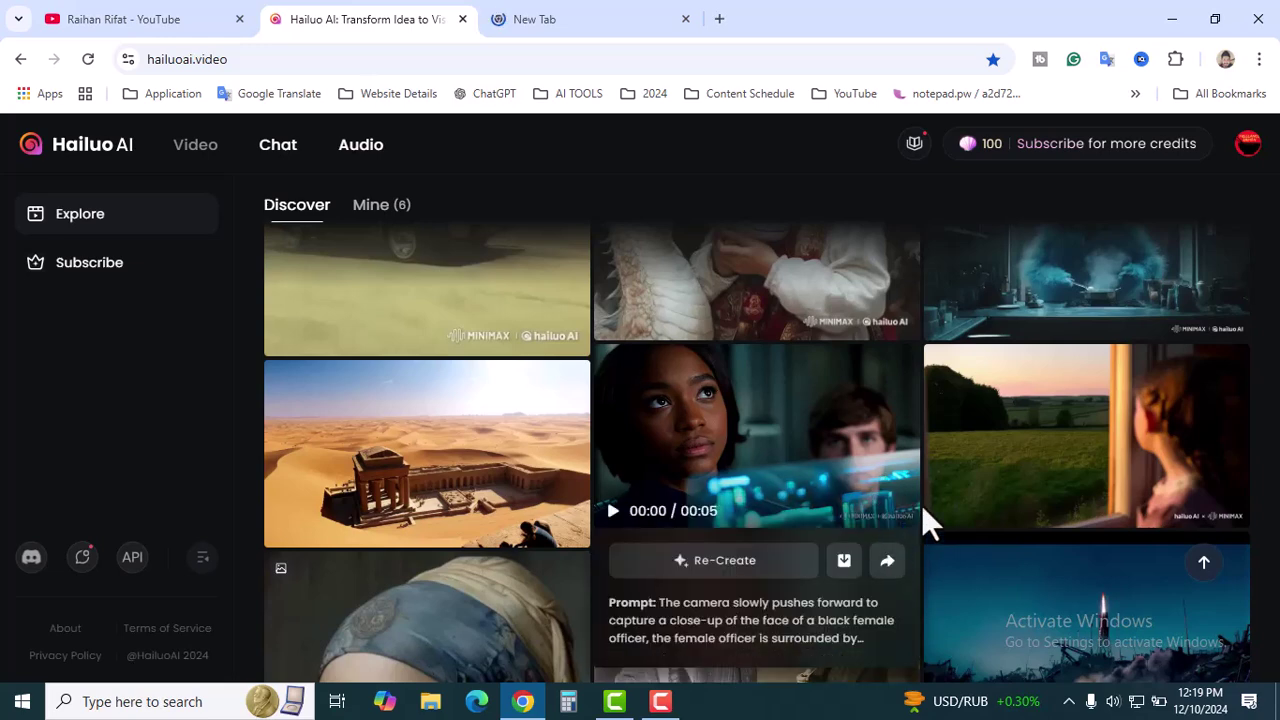
mouse_move(1086, 435)
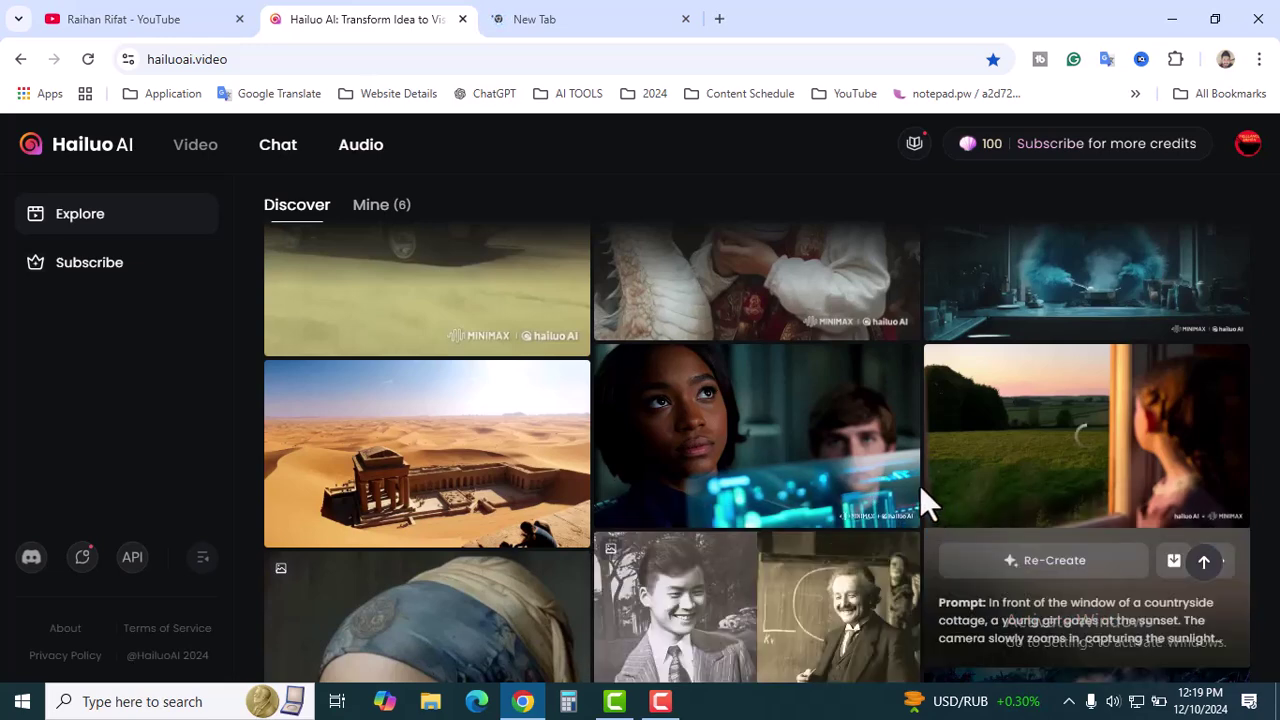
scroll(919, 484, down, 5)
scroll(919, 484, up, 5)
scroll(919, 484, up, 10)
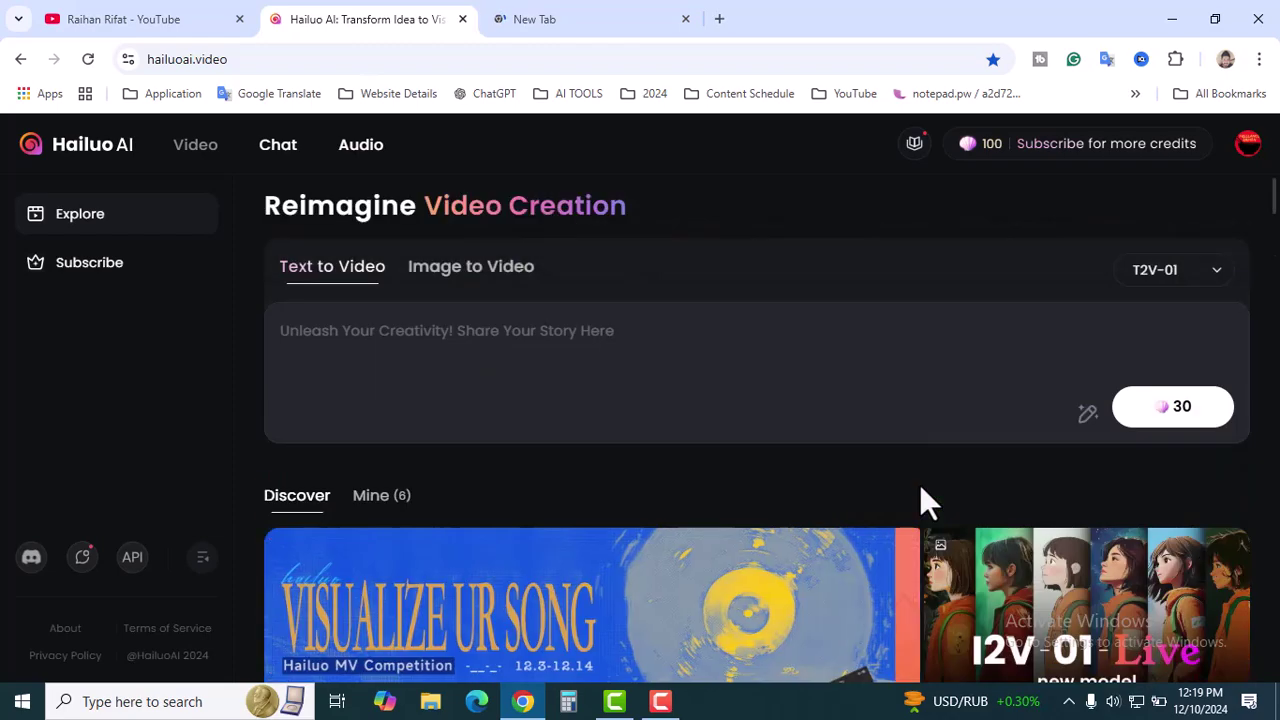
key(ctrl+Tab)
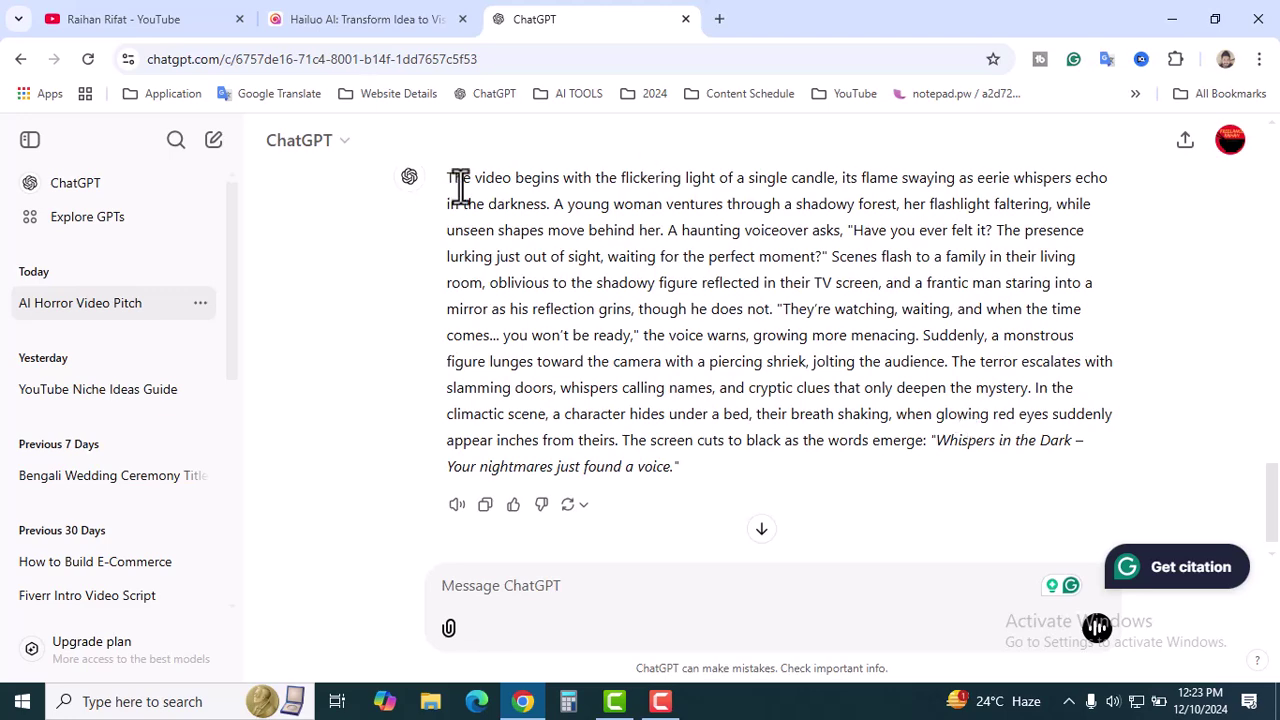
mouse_move(452, 185)
mouse_down()
mouse_move(677, 446)
mouse_move(673, 470)
mouse_up()
key(ctrl+c)
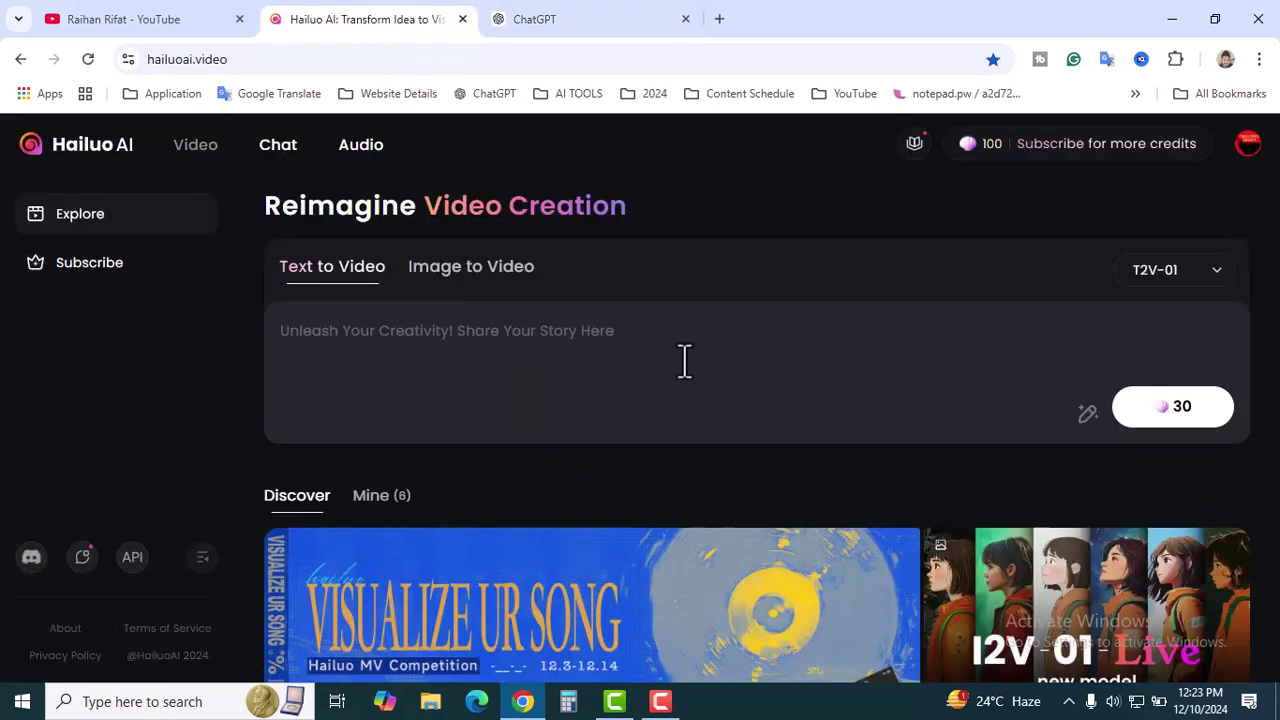
Paste the candle-and-forest horror pitch as the Text to Video prompt and generate it for 30 credits.
click(478, 338)
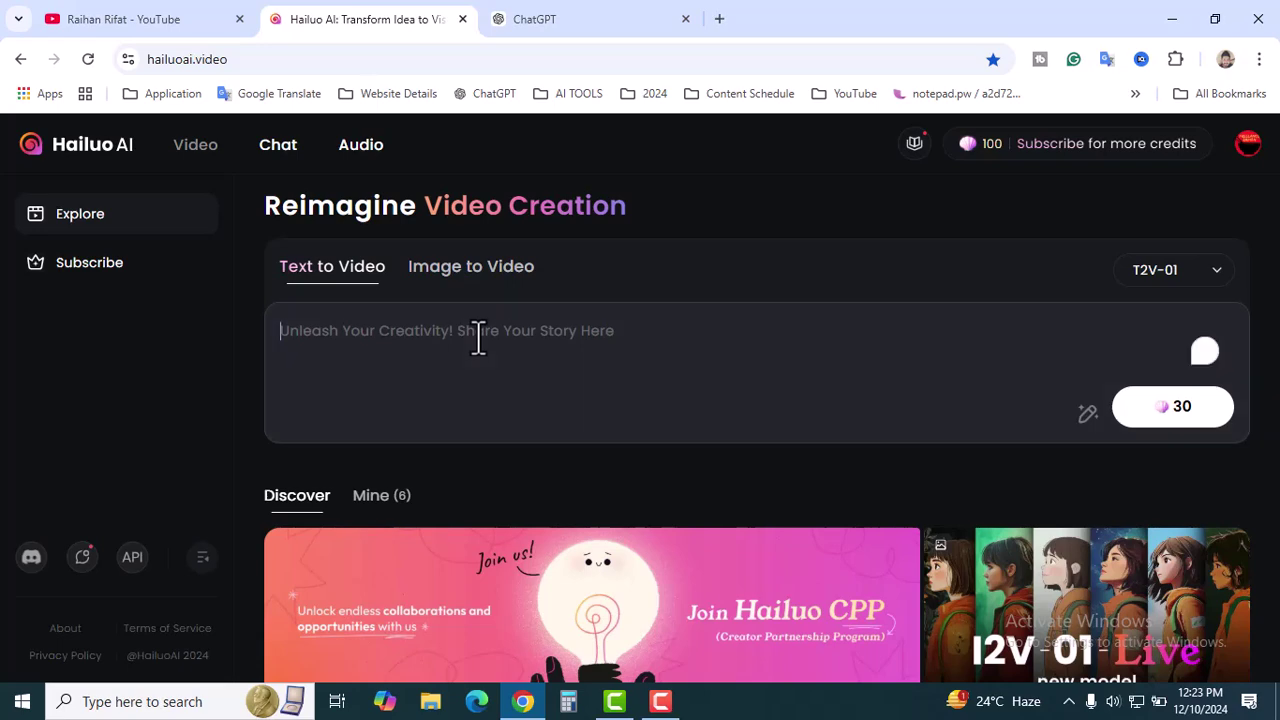
key(ctrl+v)
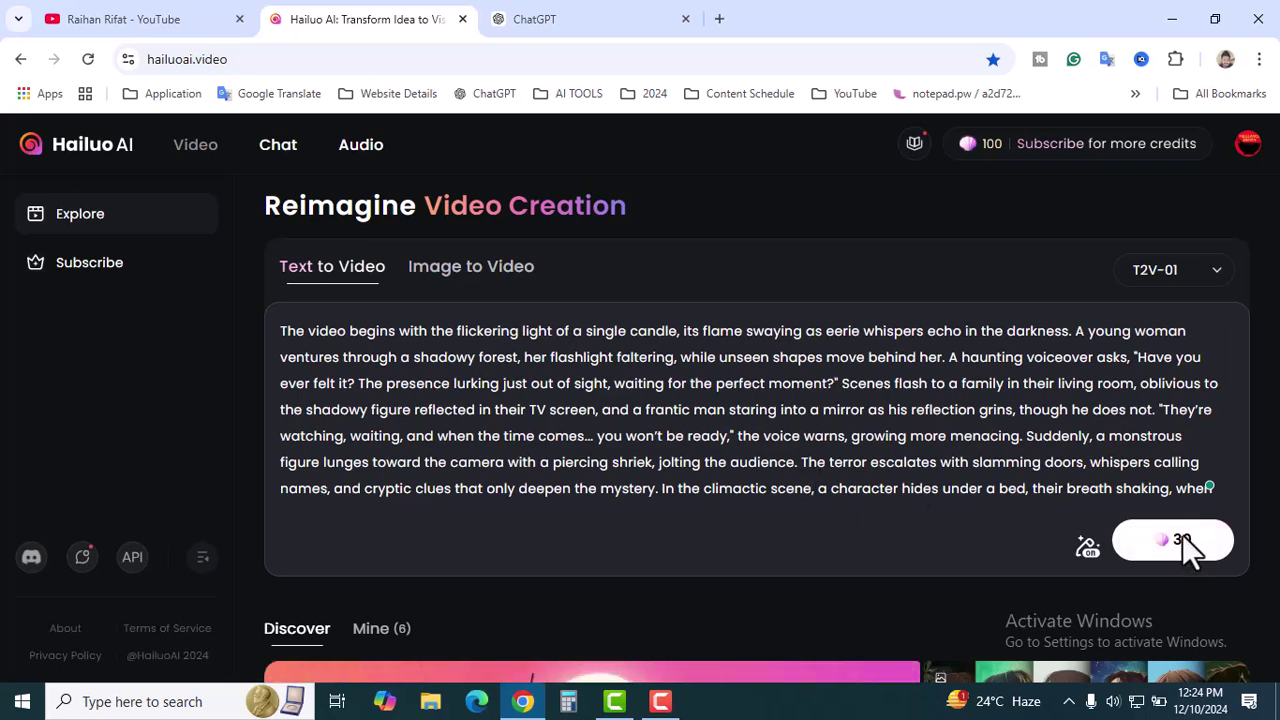
click(1193, 545)
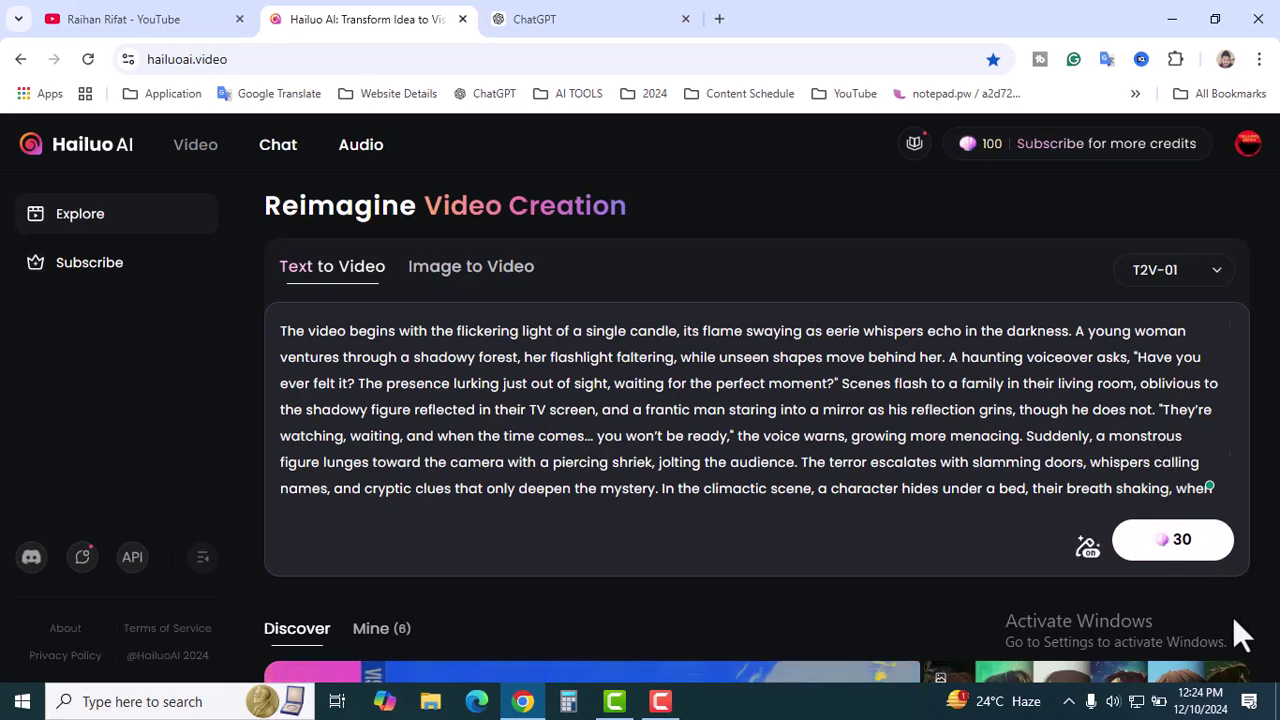
click(1195, 545)
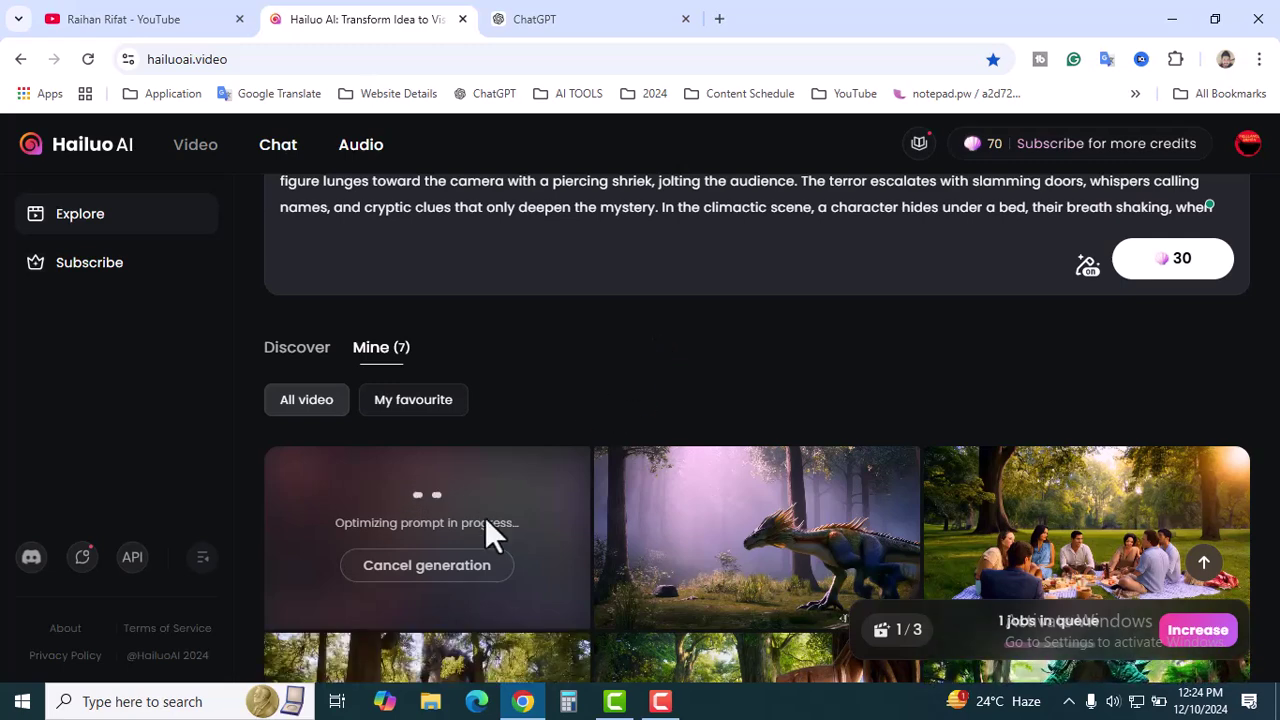
Check the Mine queue: 87 people ahead, about 10 minutes expected.
scroll(756, 372, up, 2)
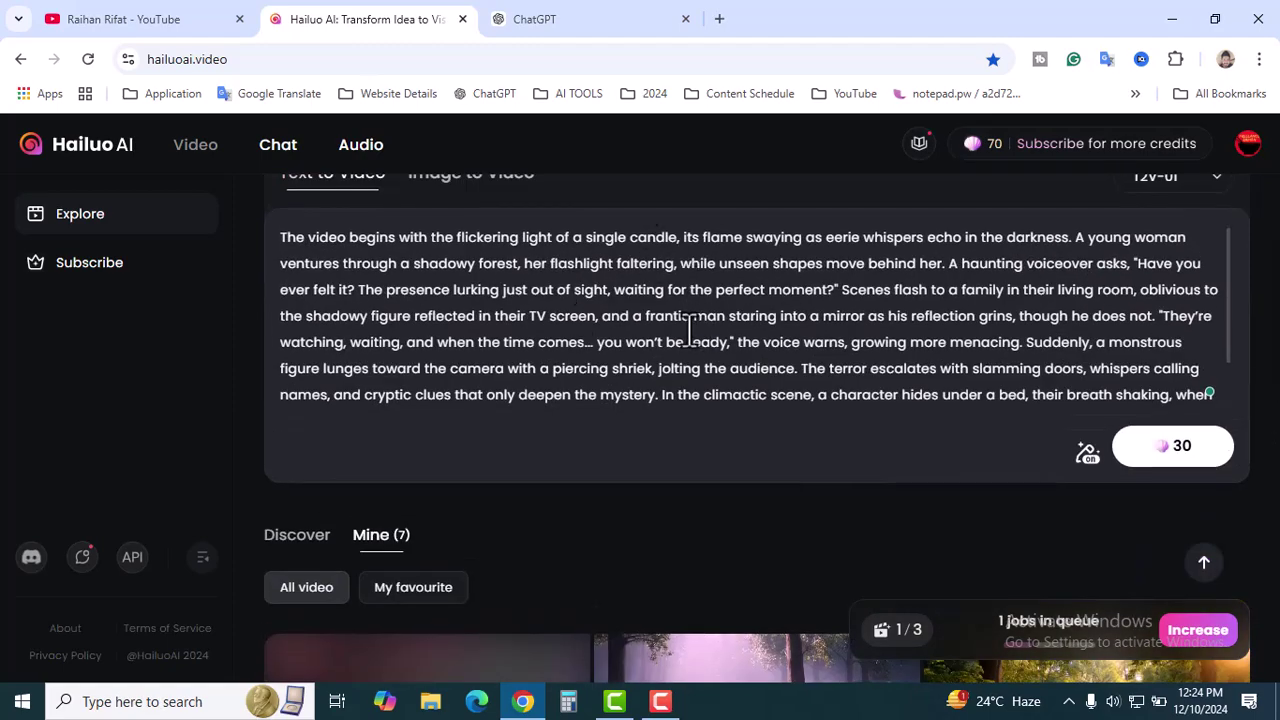
scroll(690, 328, down, 1)
scroll(706, 434, down, 3)
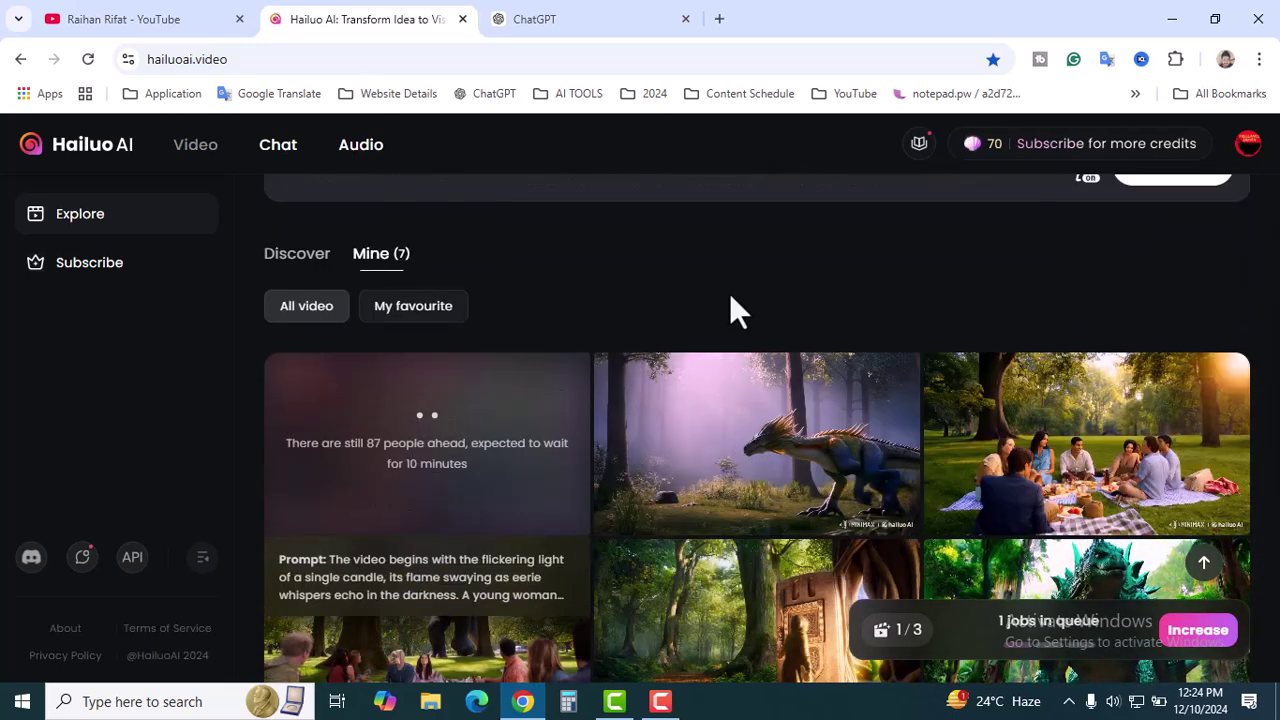
click(551, 17)
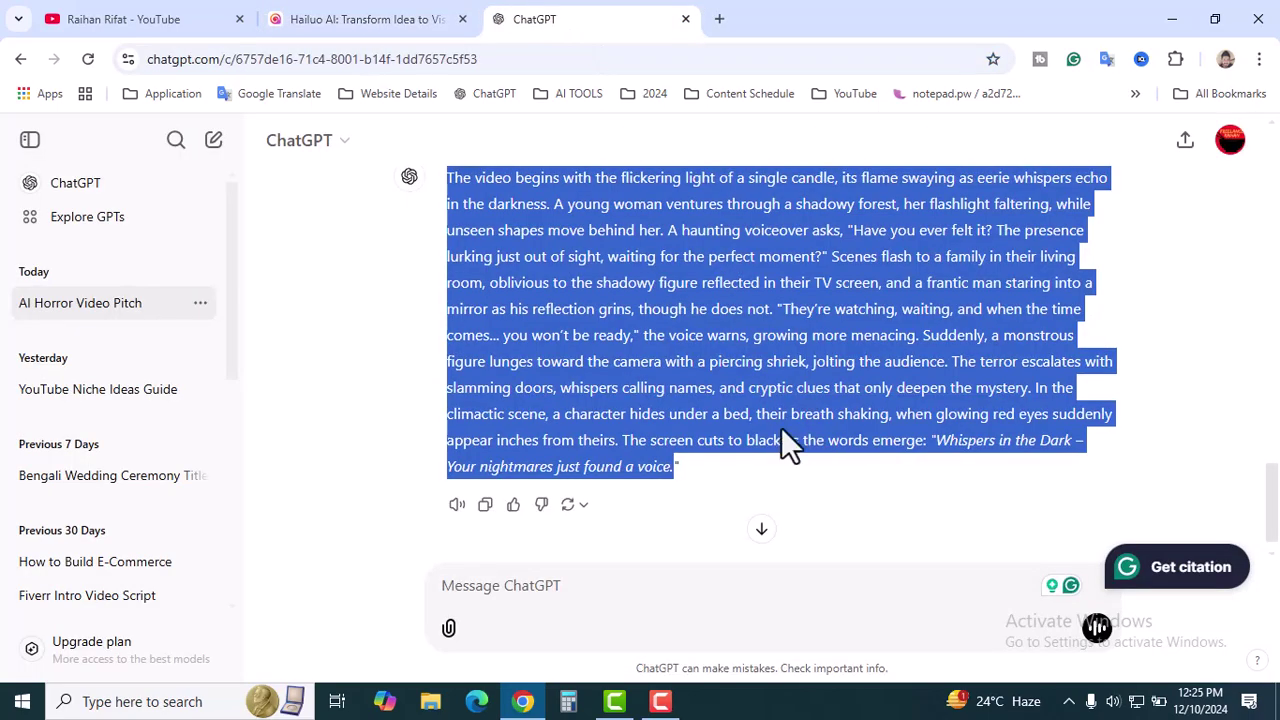
click(781, 390)
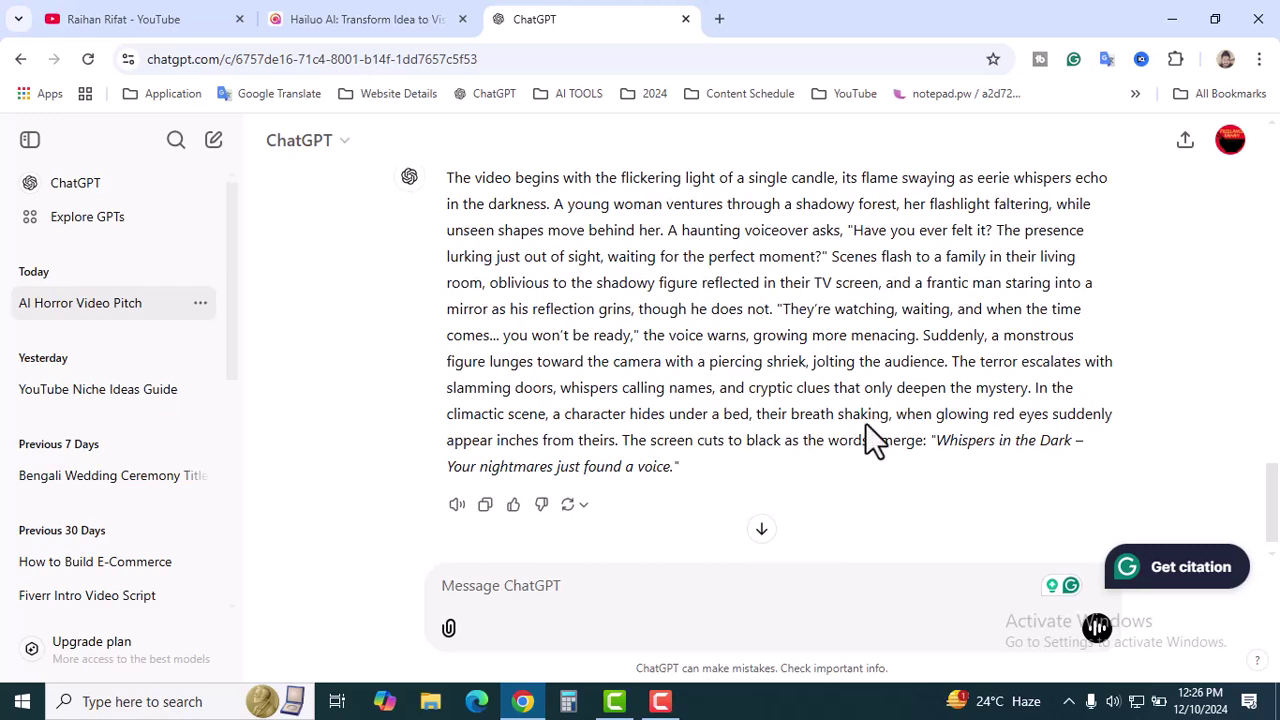
scroll(965, 425, up, 5)
scroll(965, 425, up, 5)
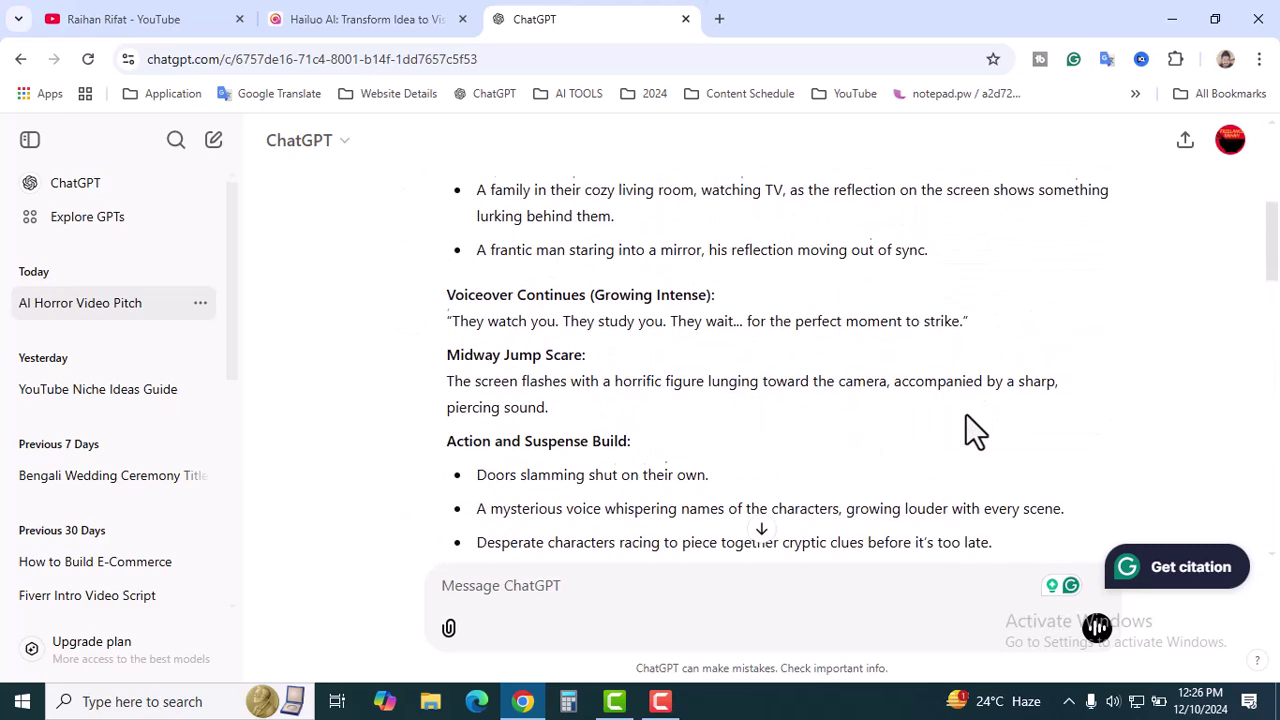
scroll(966, 415, up, 4)
scroll(966, 415, up, 1)
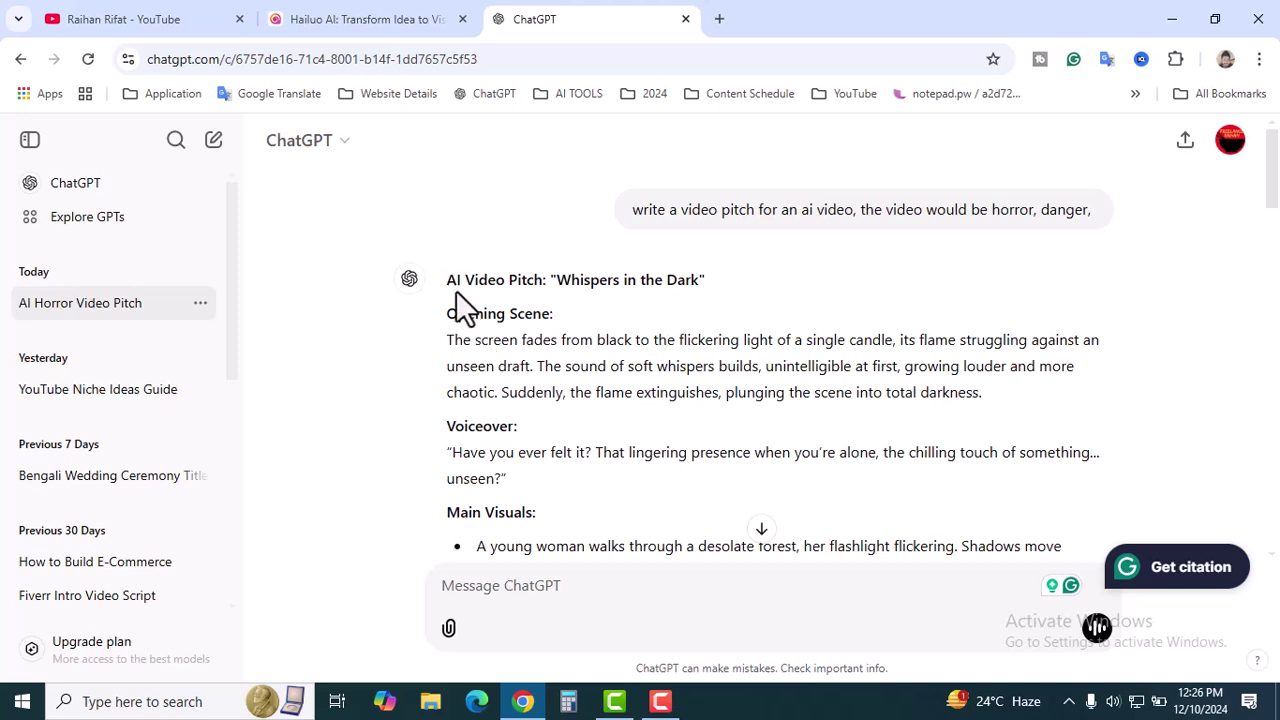
drag(462, 303, 540, 437)
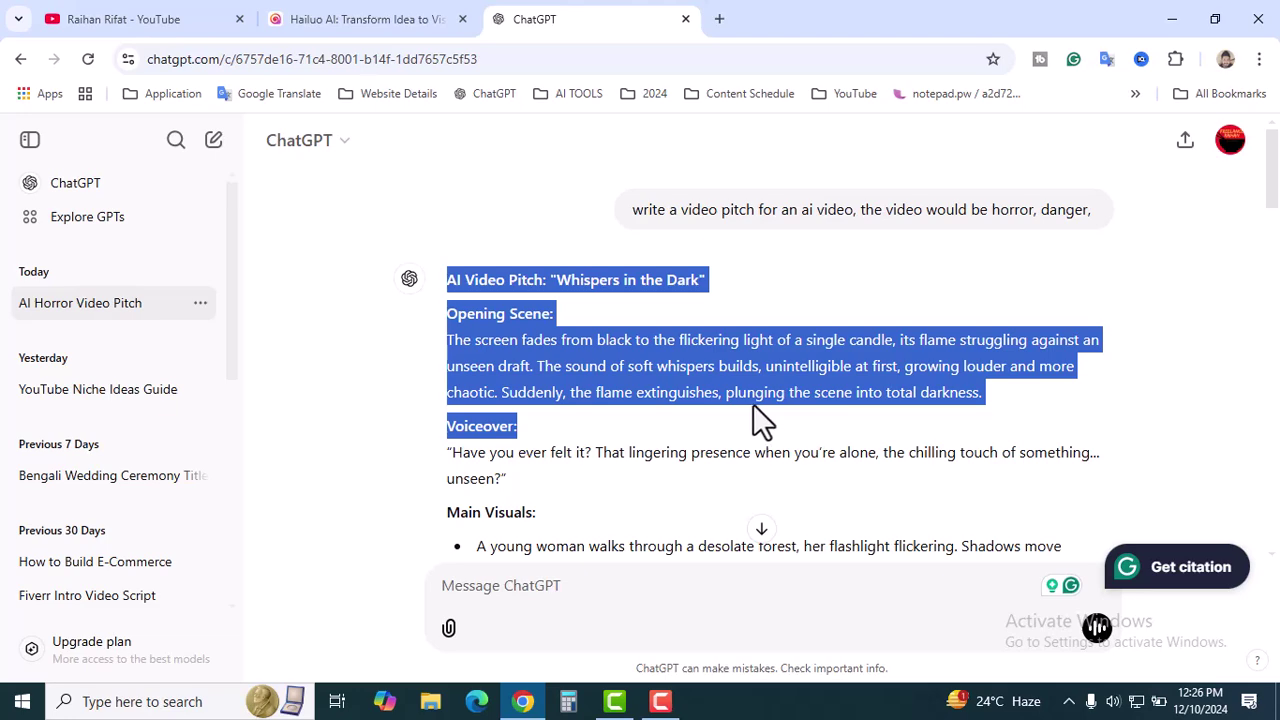
scroll(755, 403, down, 3)
scroll(752, 420, down, 1)
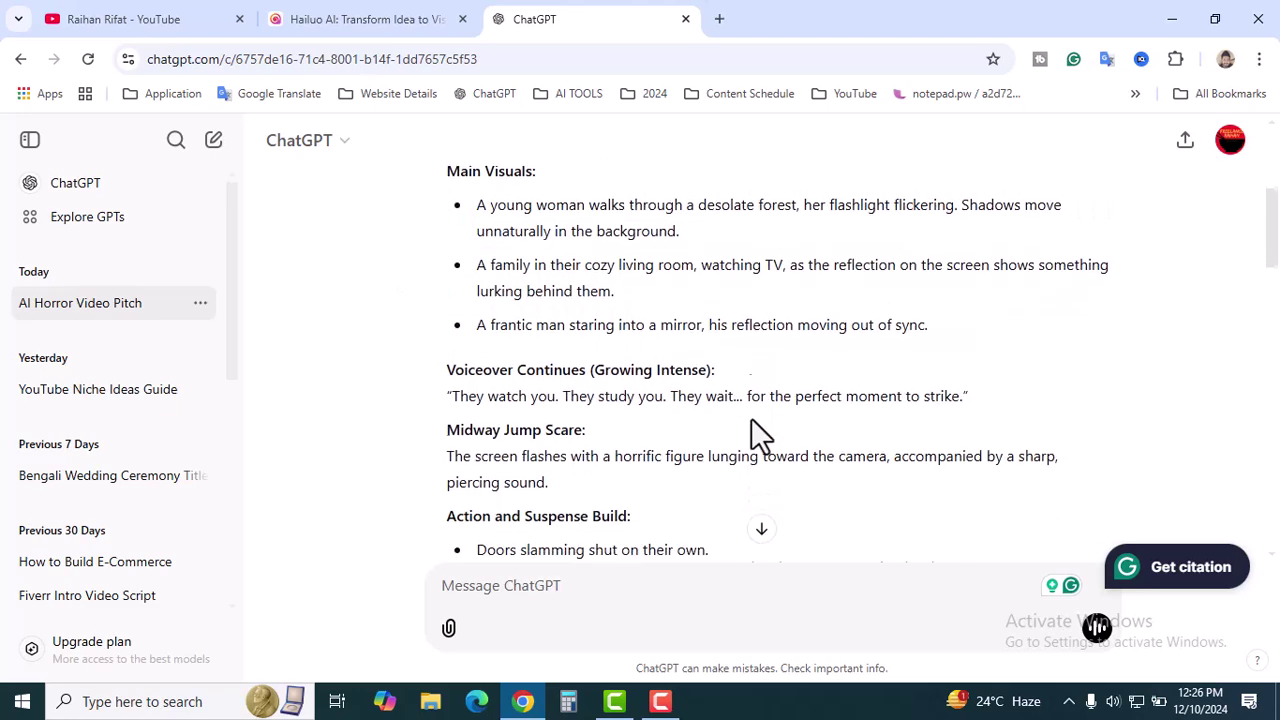
scroll(751, 418, down, 2)
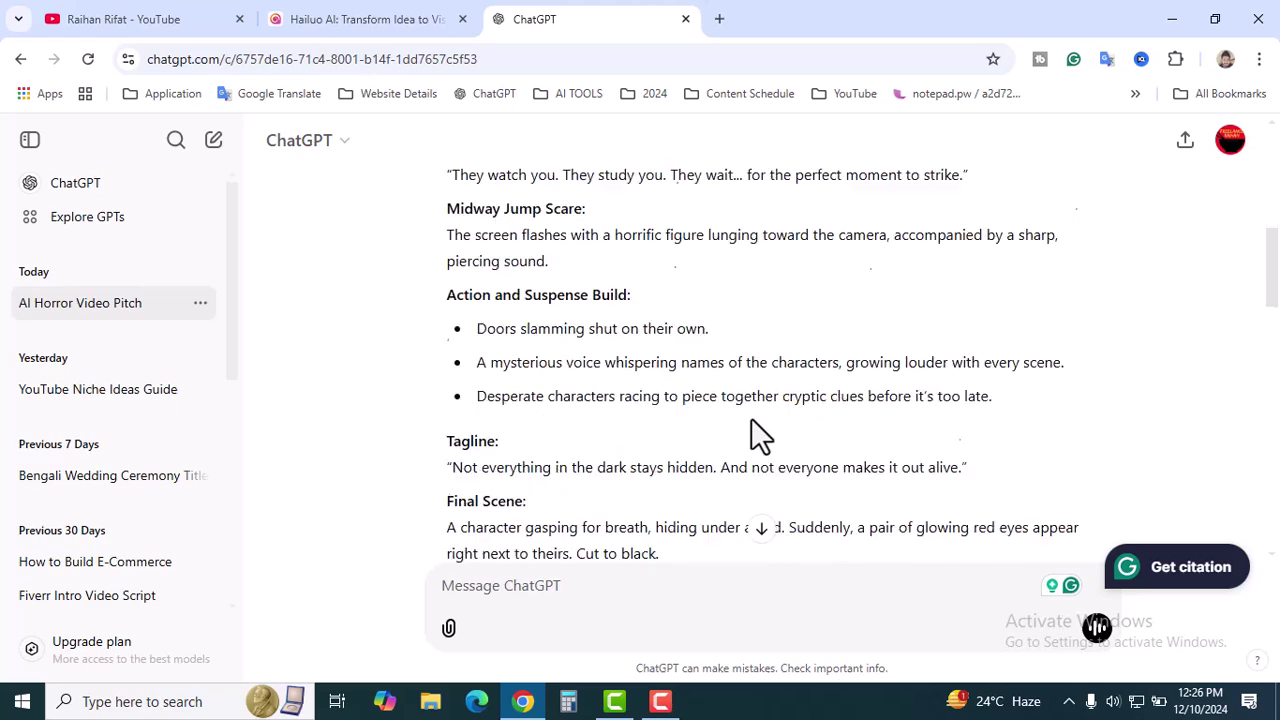
scroll(751, 418, down, 3)
scroll(760, 435, up, 2)
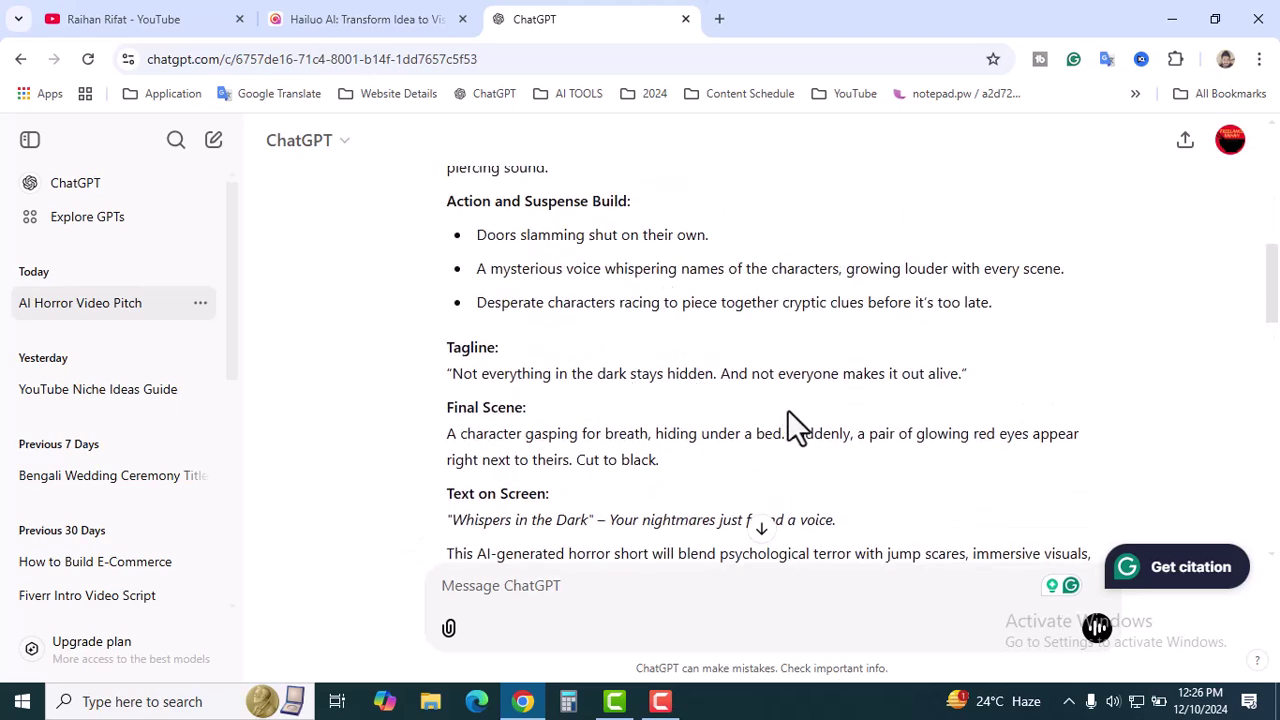
scroll(787, 410, down, 1)
scroll(787, 410, down, 3)
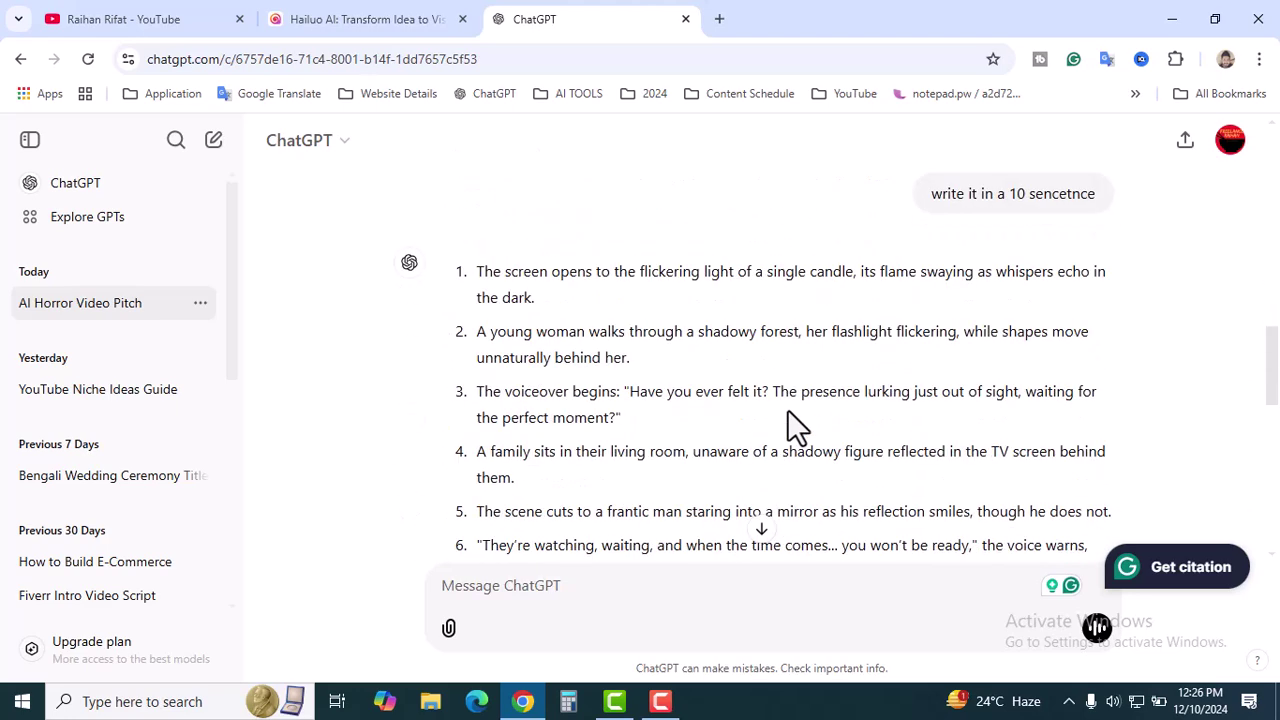
scroll(880, 365, up, 1)
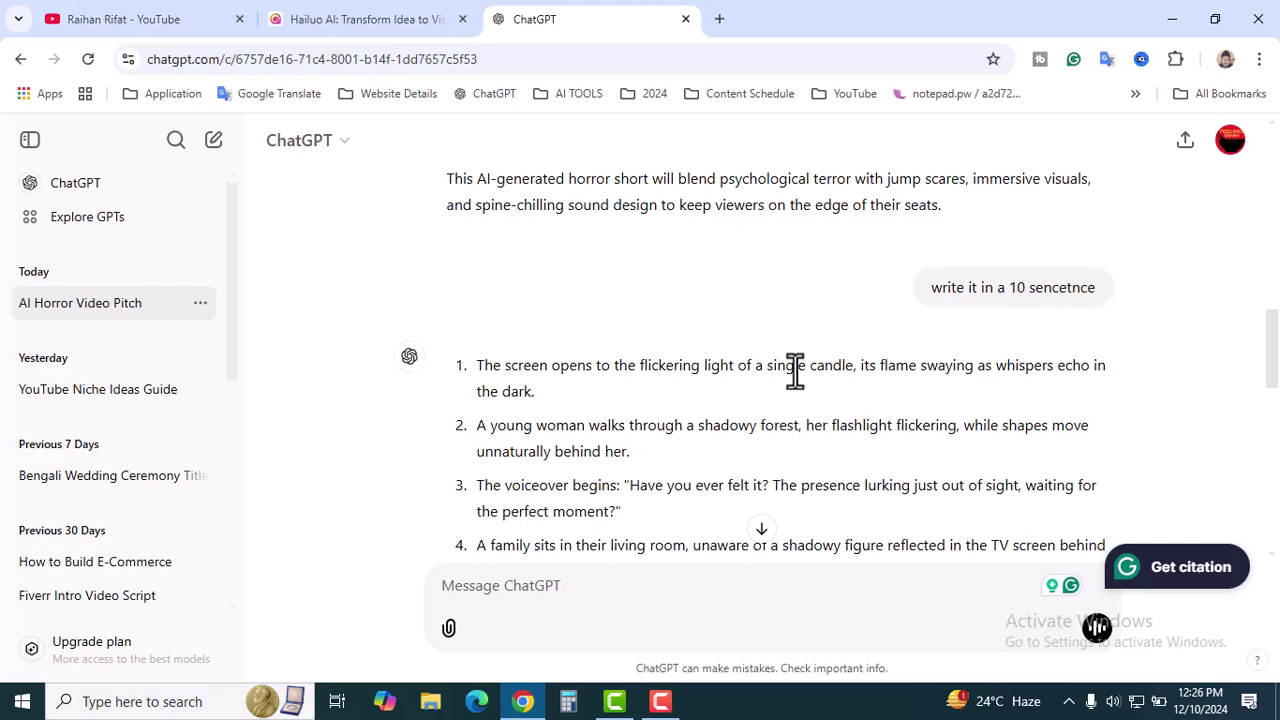
scroll(790, 375, down, 4)
scroll(759, 389, up, 2)
scroll(766, 410, up, 1)
scroll(766, 410, down, 3)
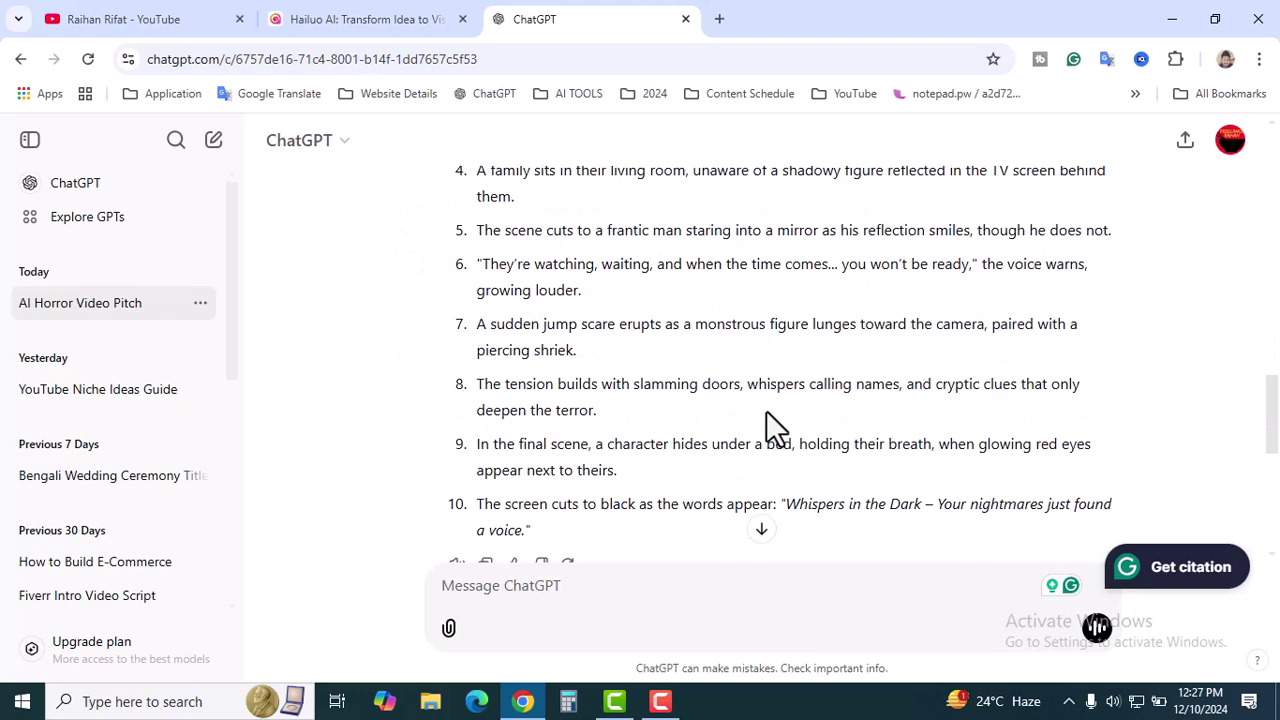
scroll(766, 410, down, 2)
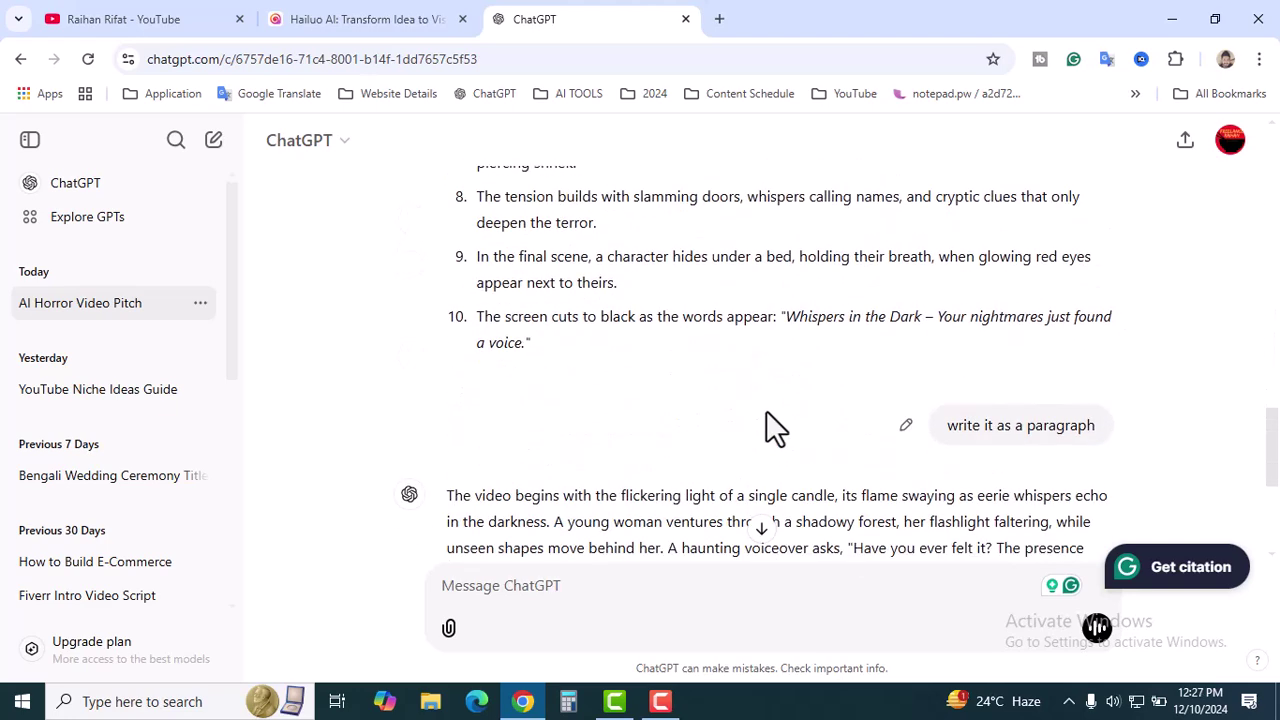
scroll(766, 412, down, 1)
scroll(766, 418, up, 3)
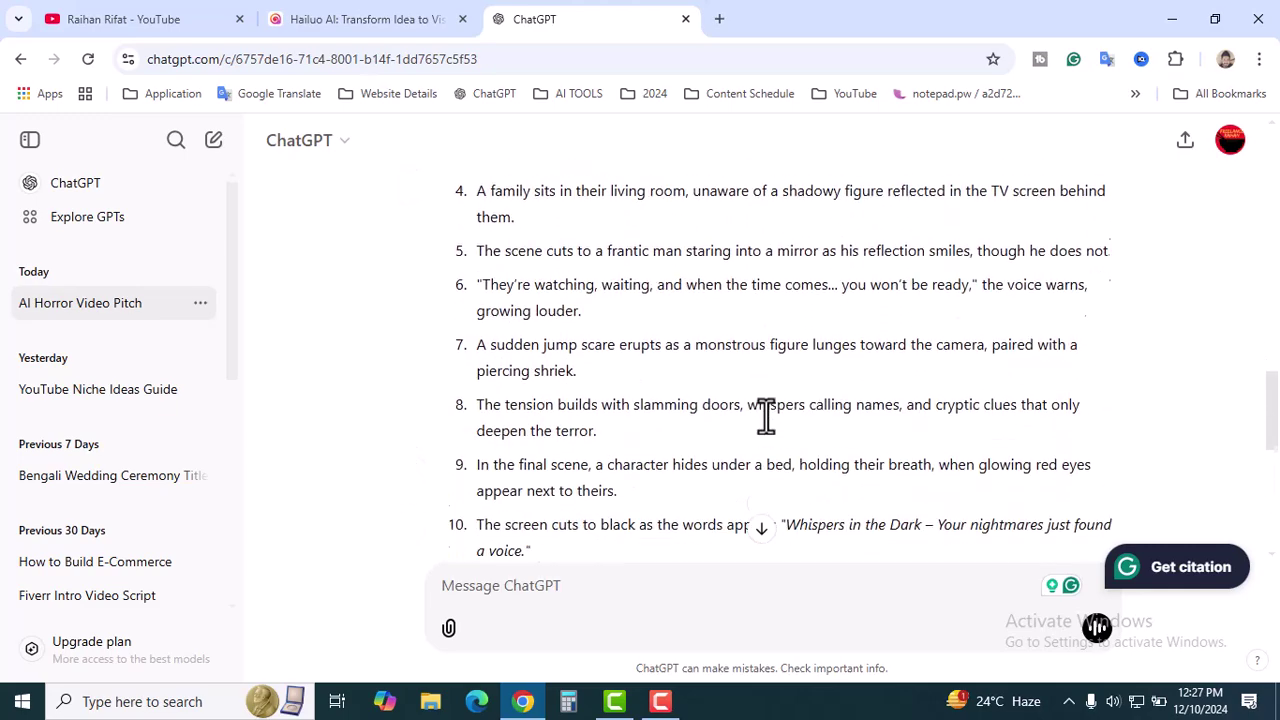
scroll(766, 417, down, 2)
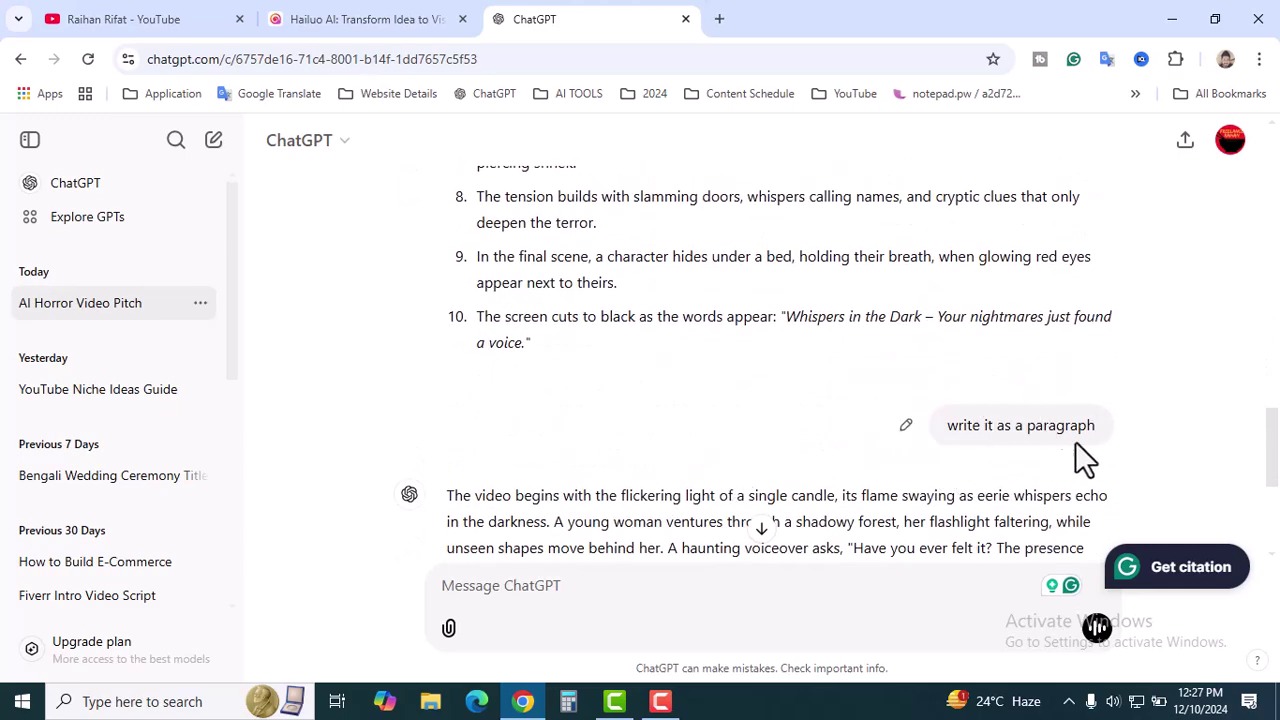
scroll(734, 450, up, 1)
scroll(731, 437, down, 3)
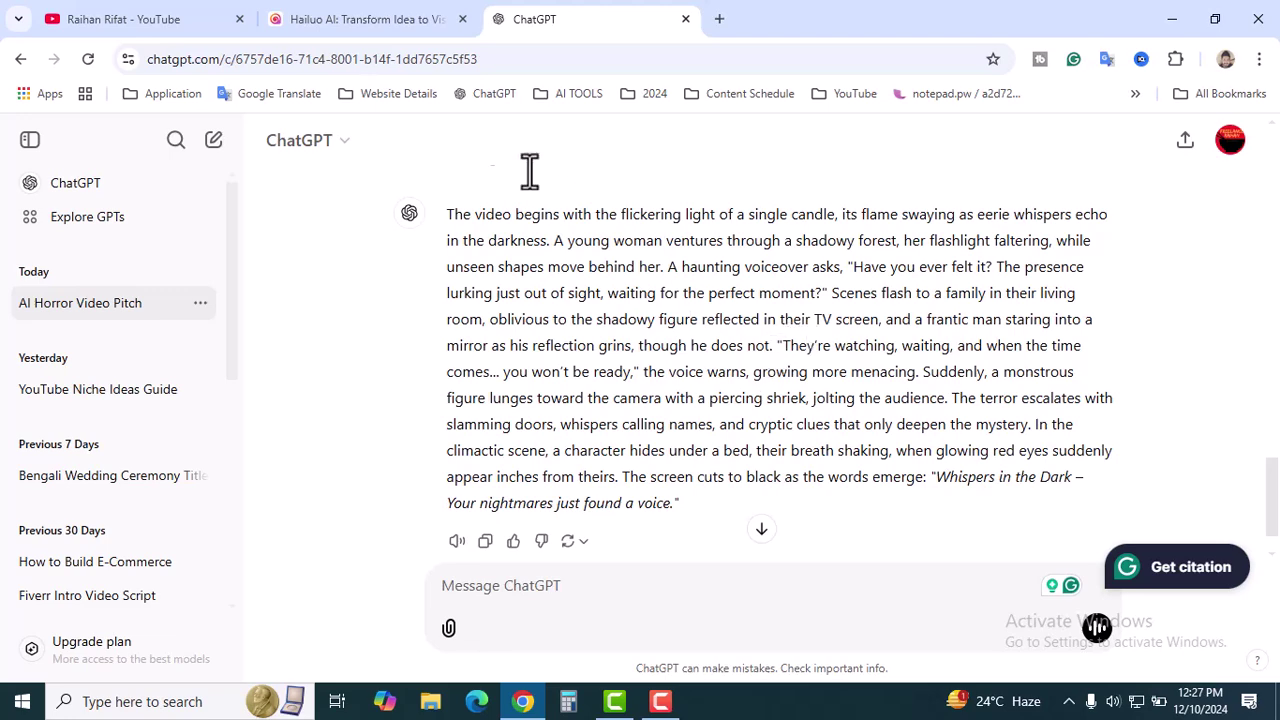
Return to Hailuo AI and open the dark-forest candle video from Mine.
click(360, 19)
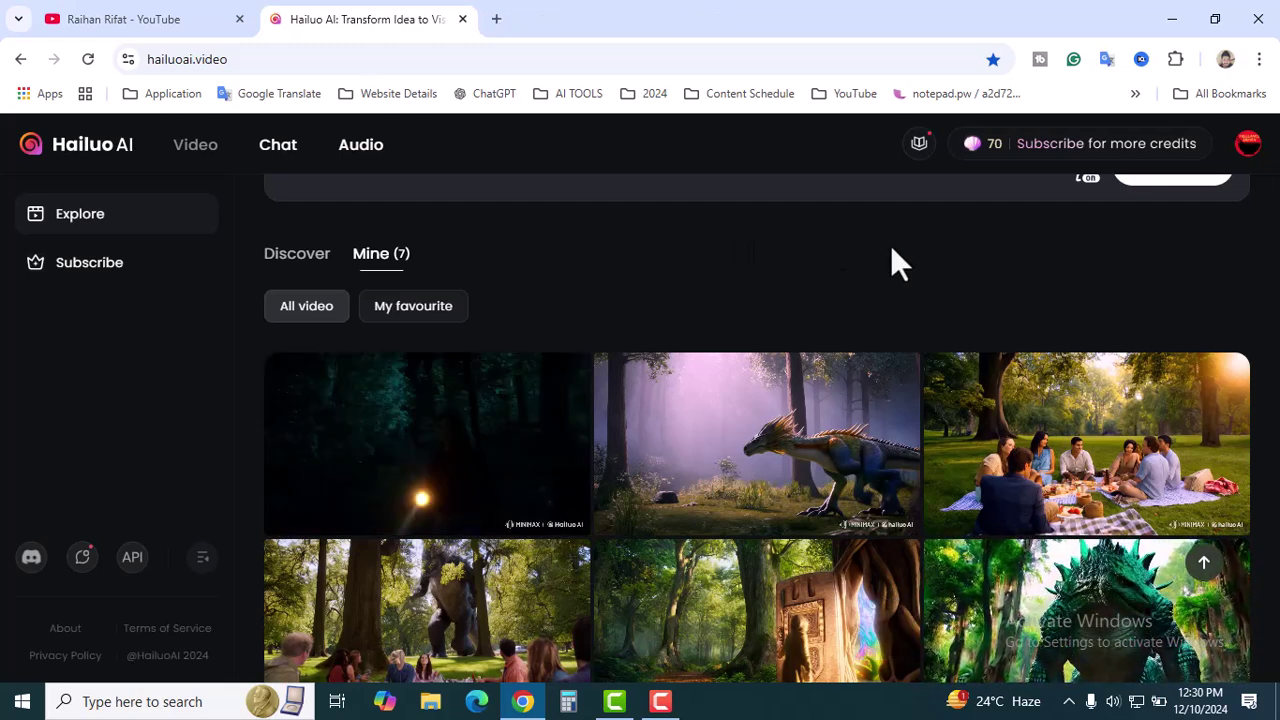
click(422, 502)
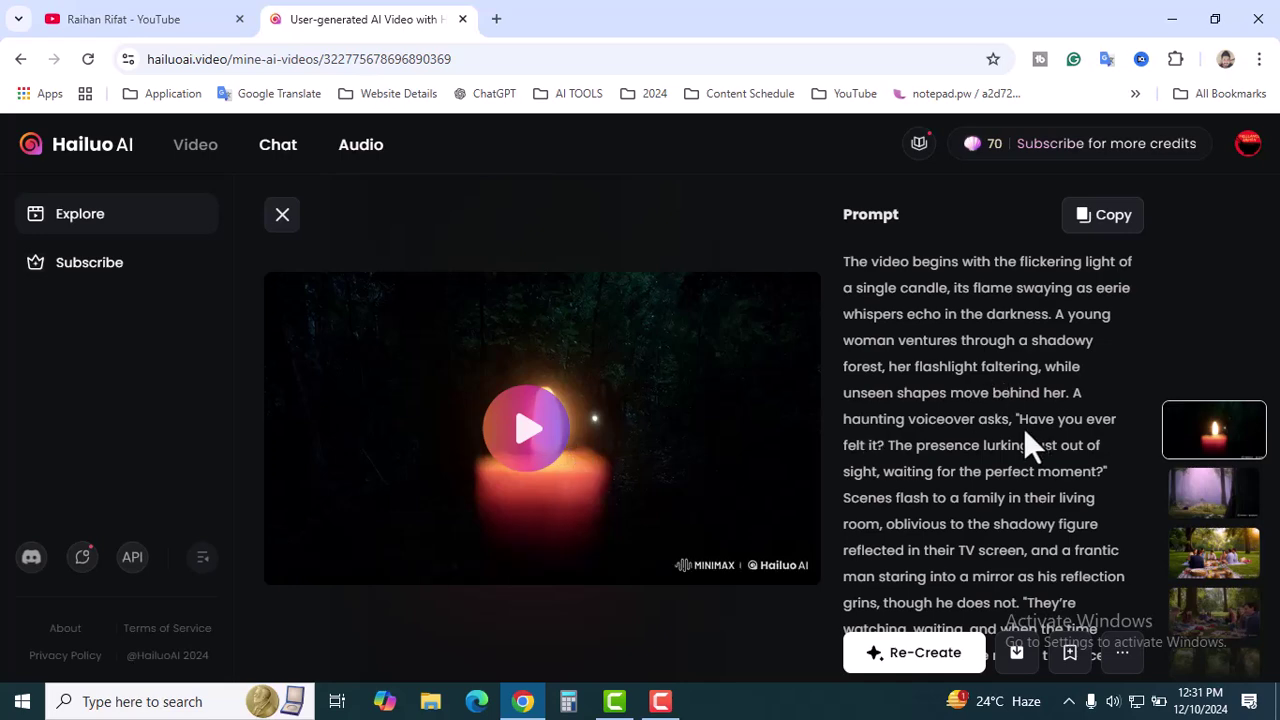
Play the candle video, pausing it partway and resuming.
scroll(1023, 427, down, 4)
scroll(1020, 434, up, 4)
scroll(951, 443, down, 1)
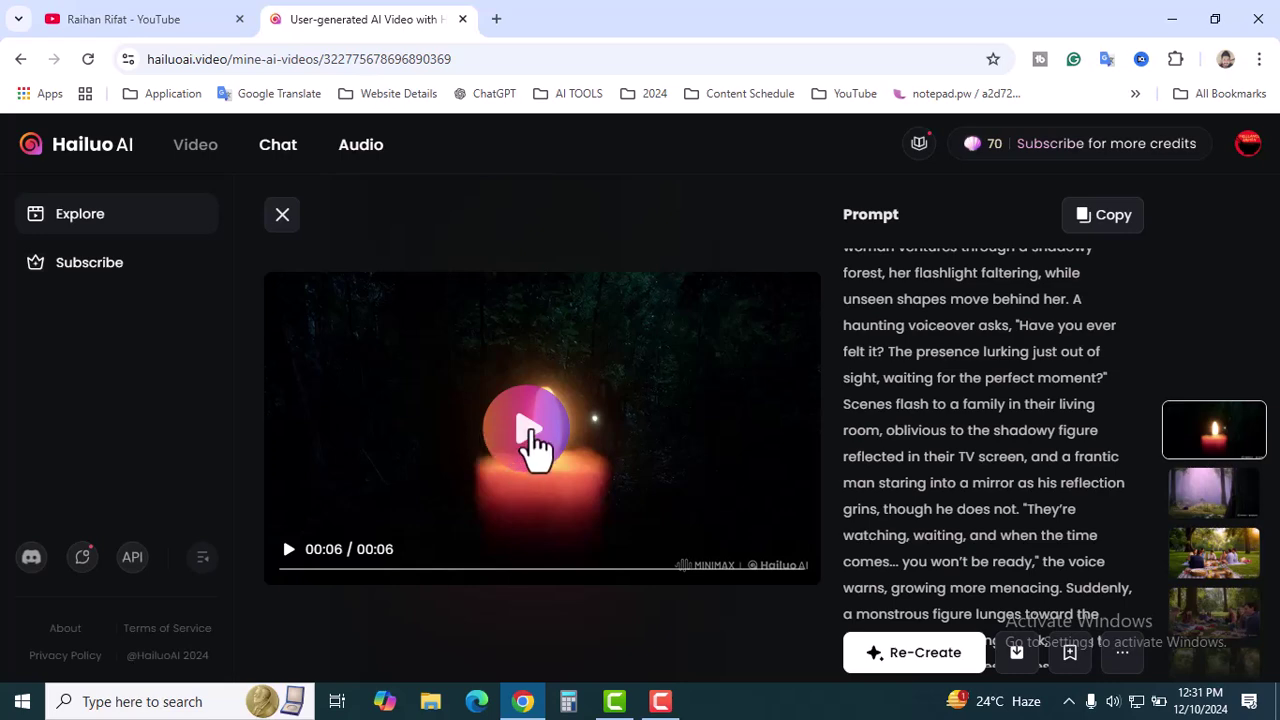
click(527, 447)
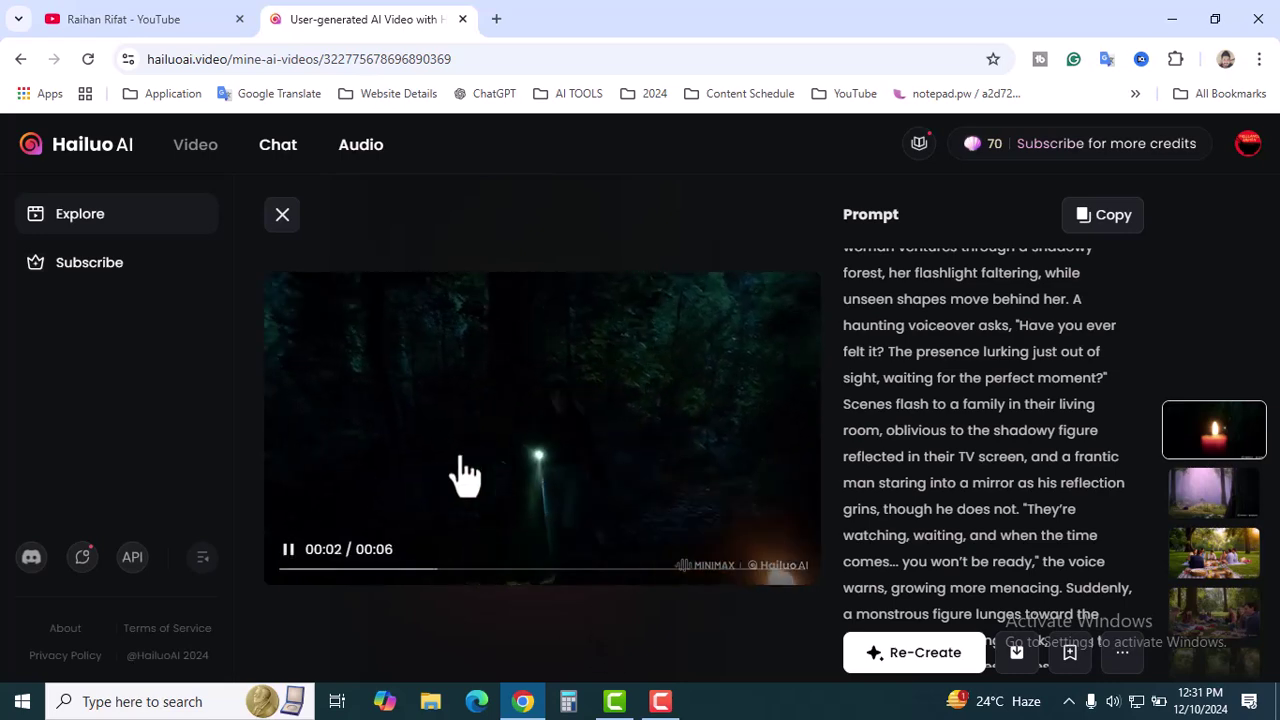
click(722, 472)
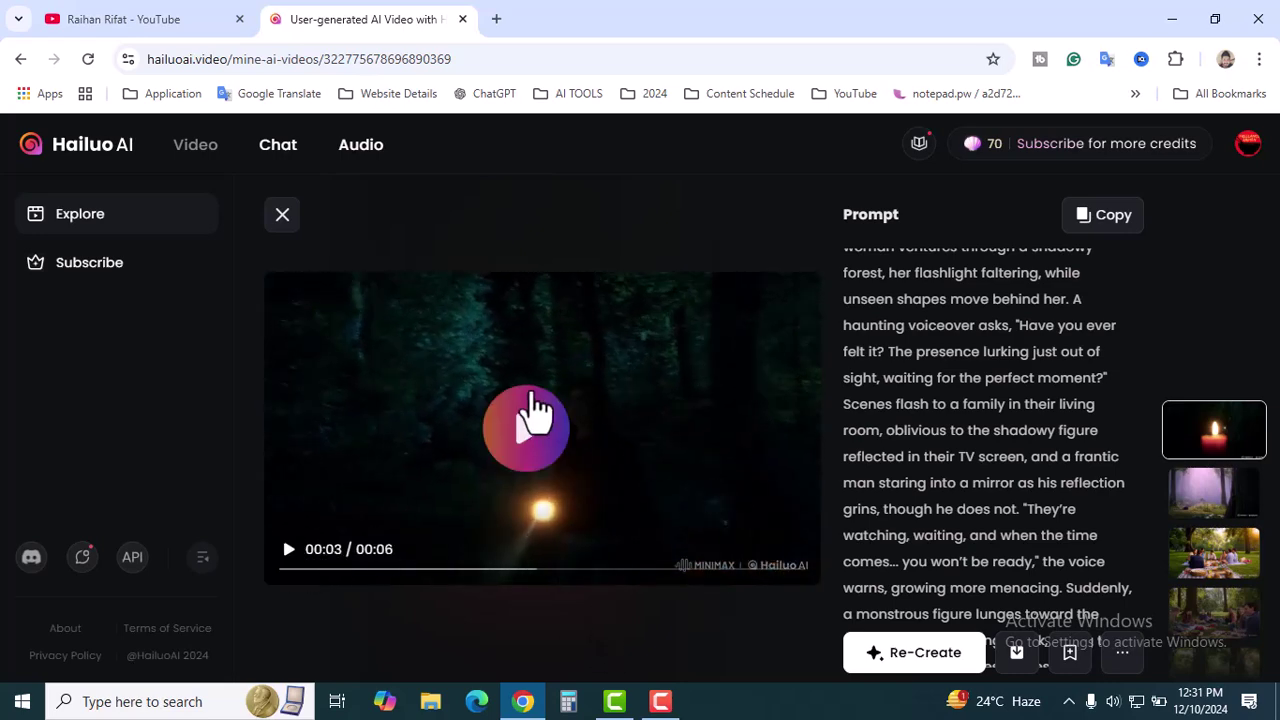
click(524, 428)
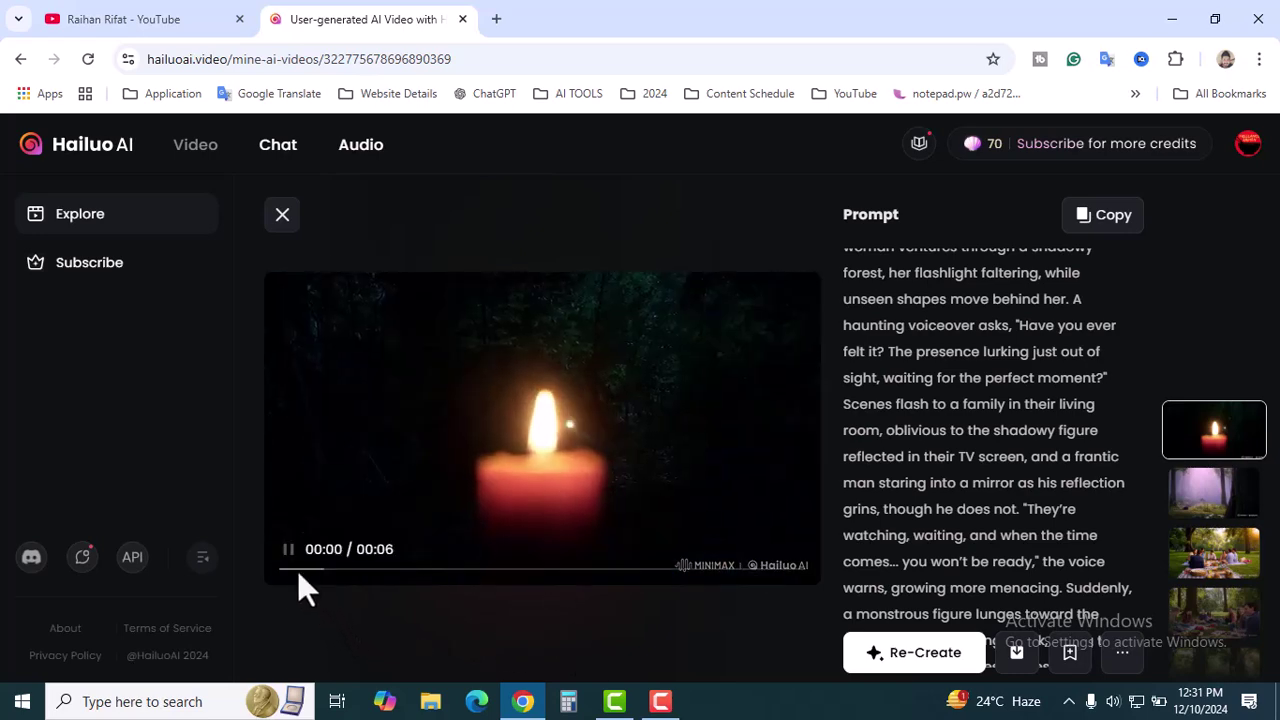
Move to the family living-room video, then view the YouTube channel's playlists.
click(280, 560)
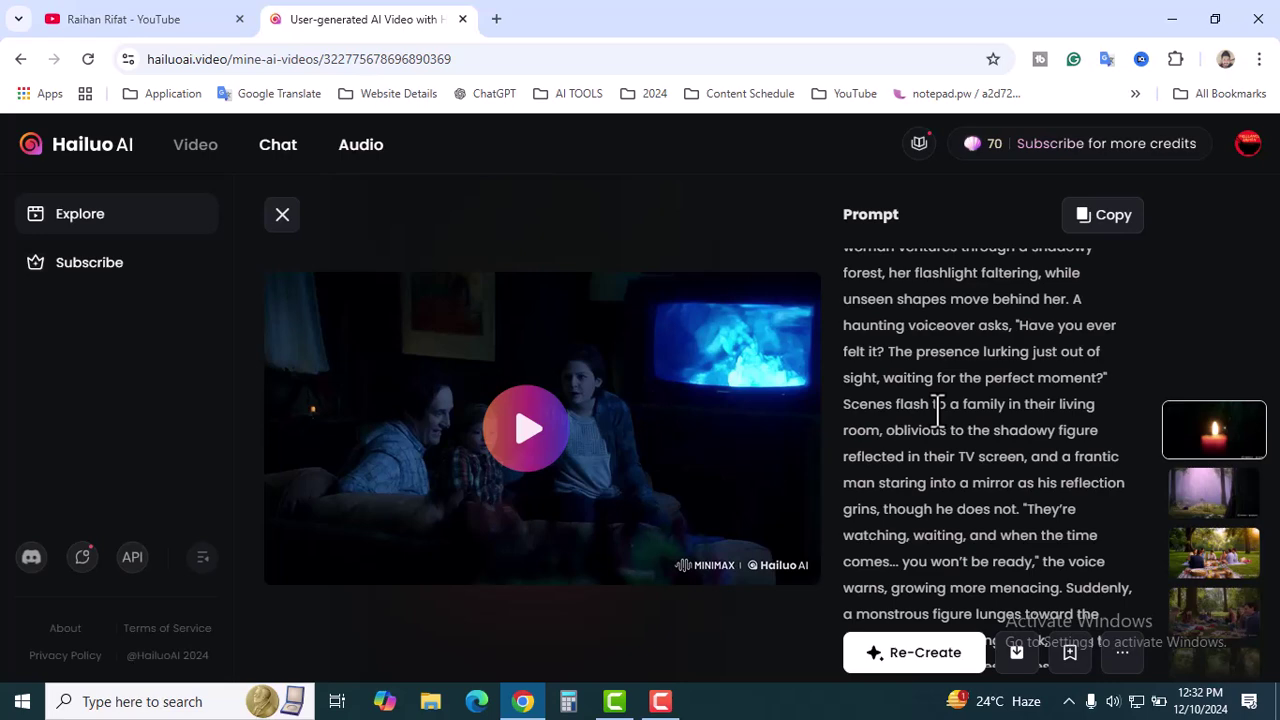
click(113, 30)
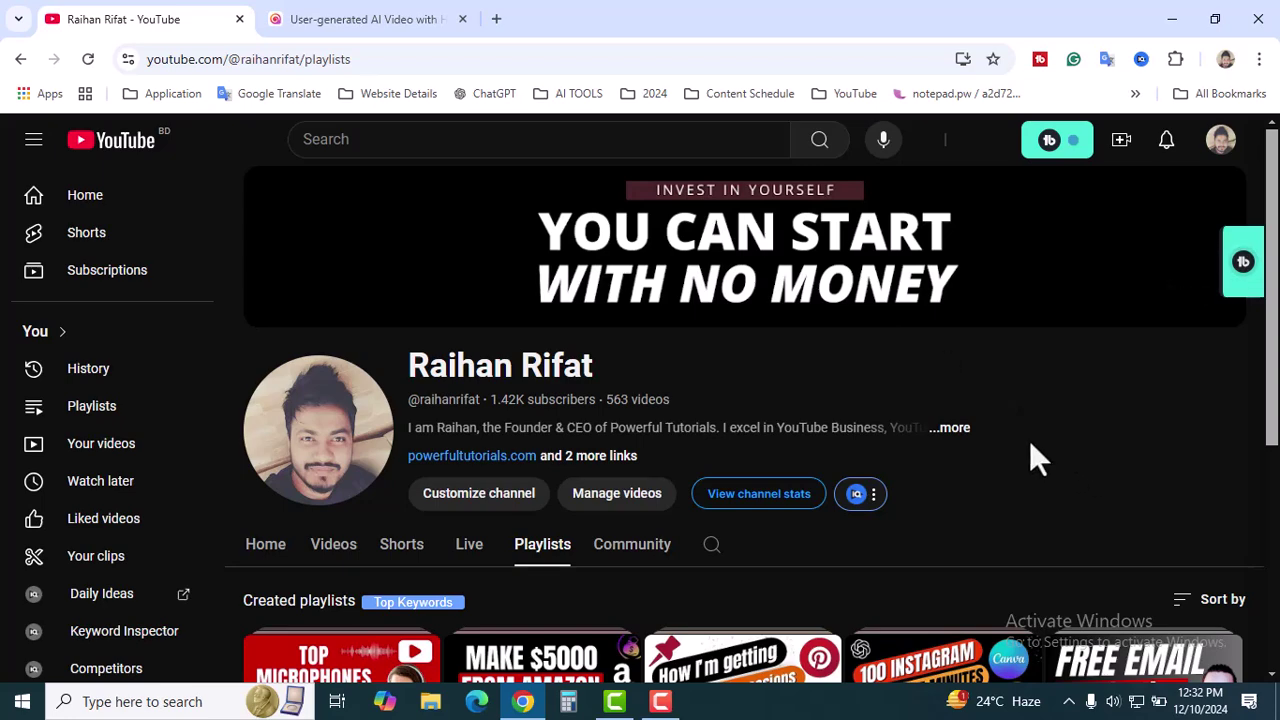
scroll(1030, 444, down, 3)
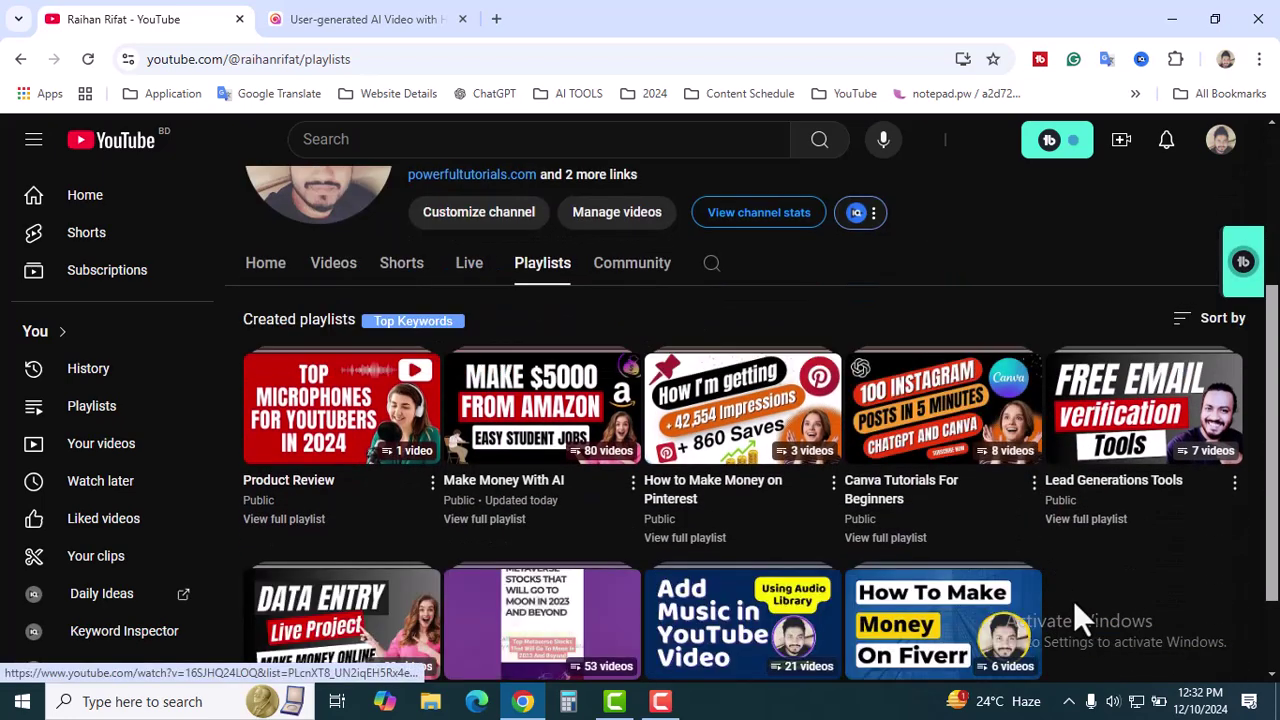